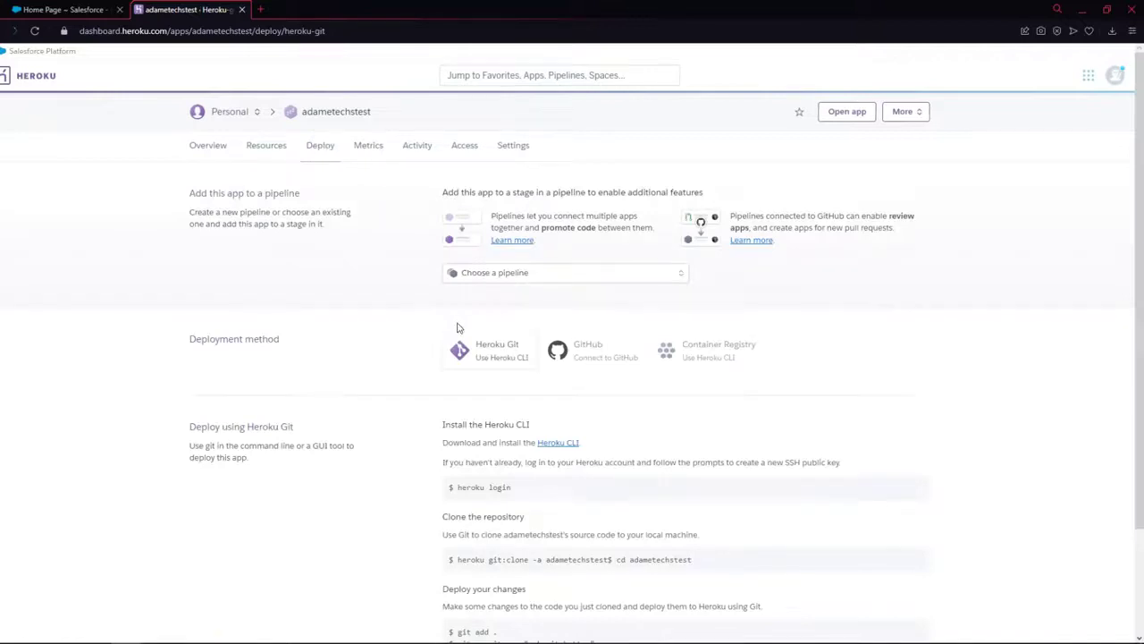
# Switch to Salesforce and find the Workflow Rules page in Setup by searching for "workflow rules".
pyautogui.scroll(-2, 445, 401)
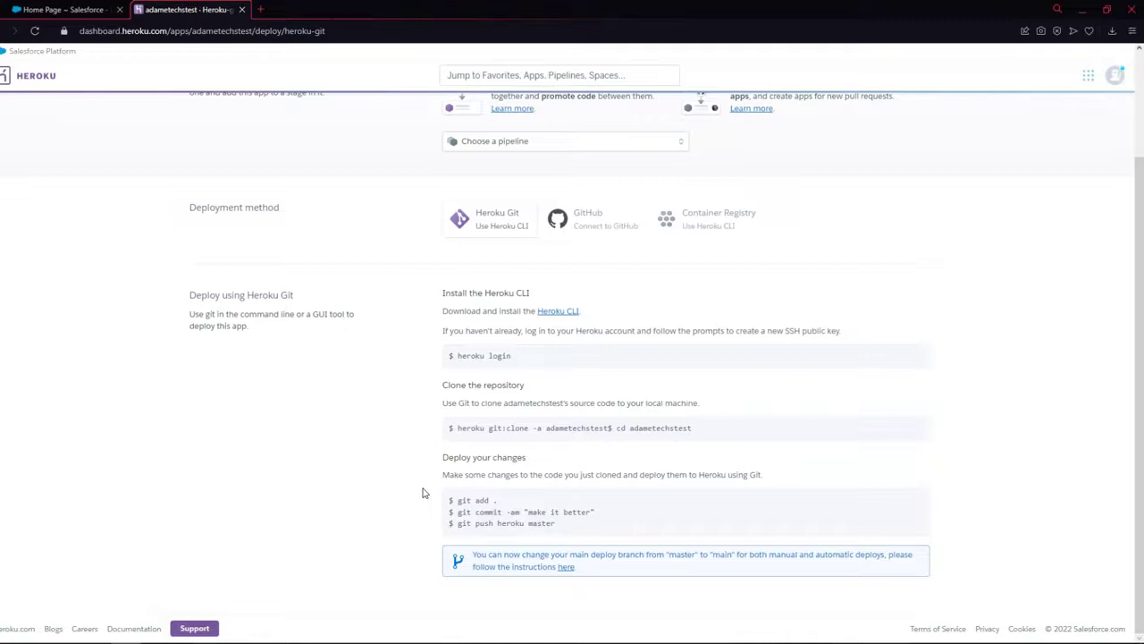
pyautogui.click(40, 11)
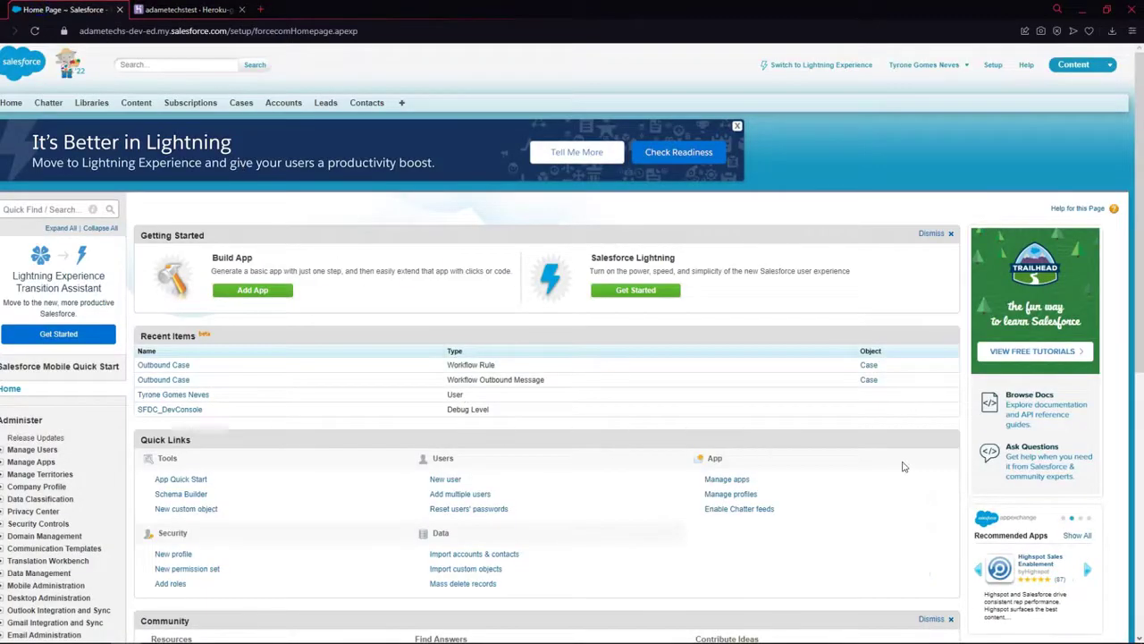
pyautogui.click(993, 66)
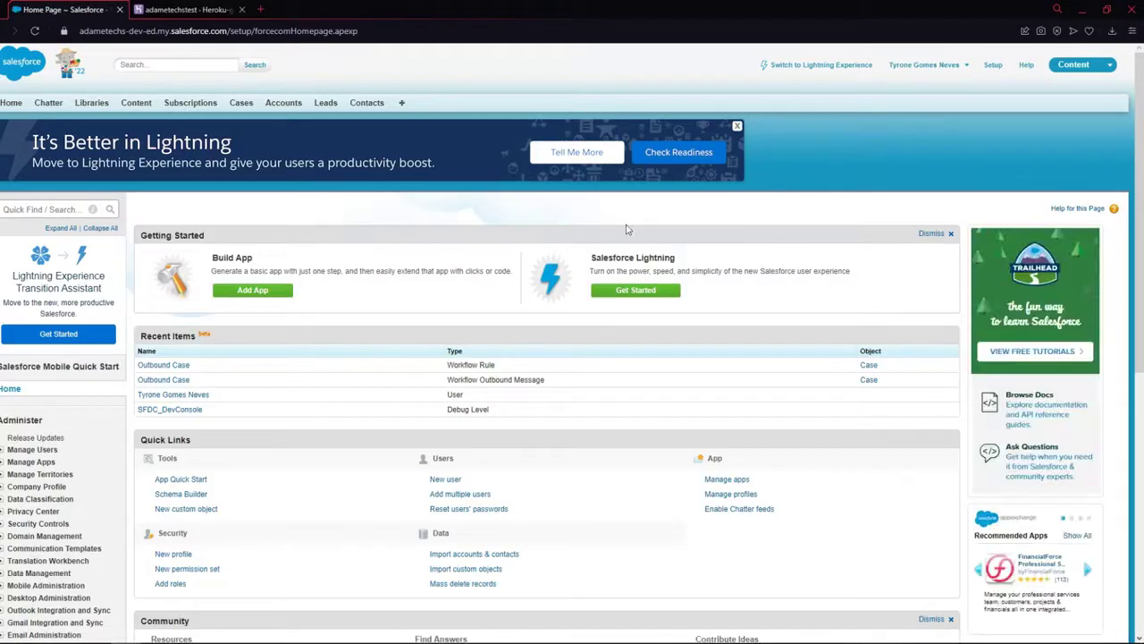
pyautogui.click(15, 210)
pyautogui.write('workflow rules')
pyautogui.click(45, 302)
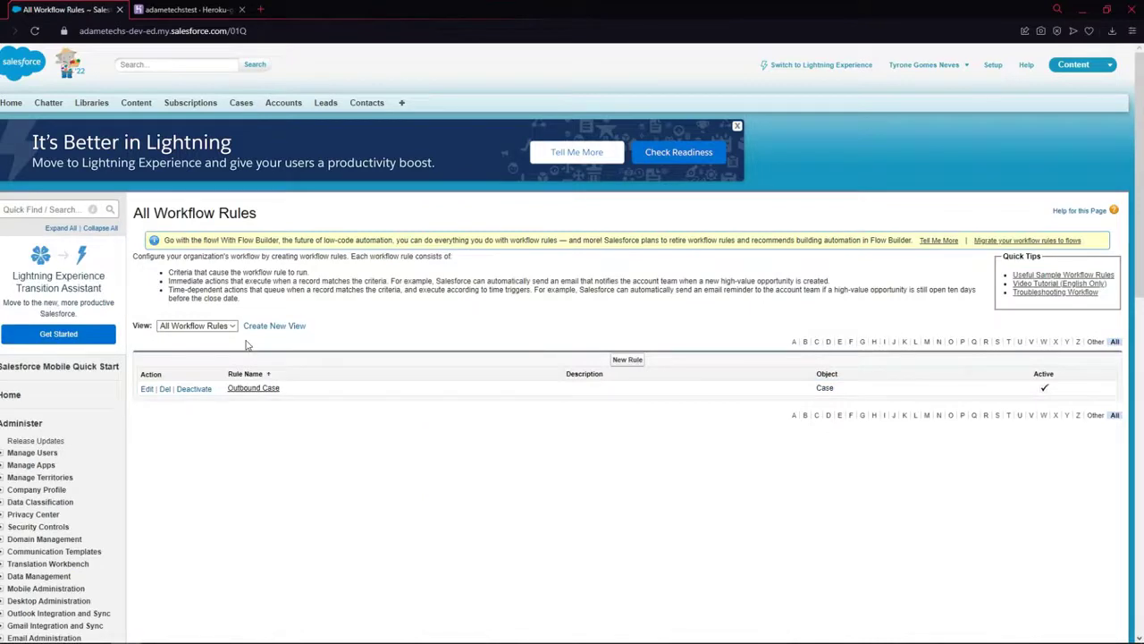
# Start a new rule with the classic workflow rules option and choose Case Comment as its object.
pyautogui.scroll(-1, 409, 390)
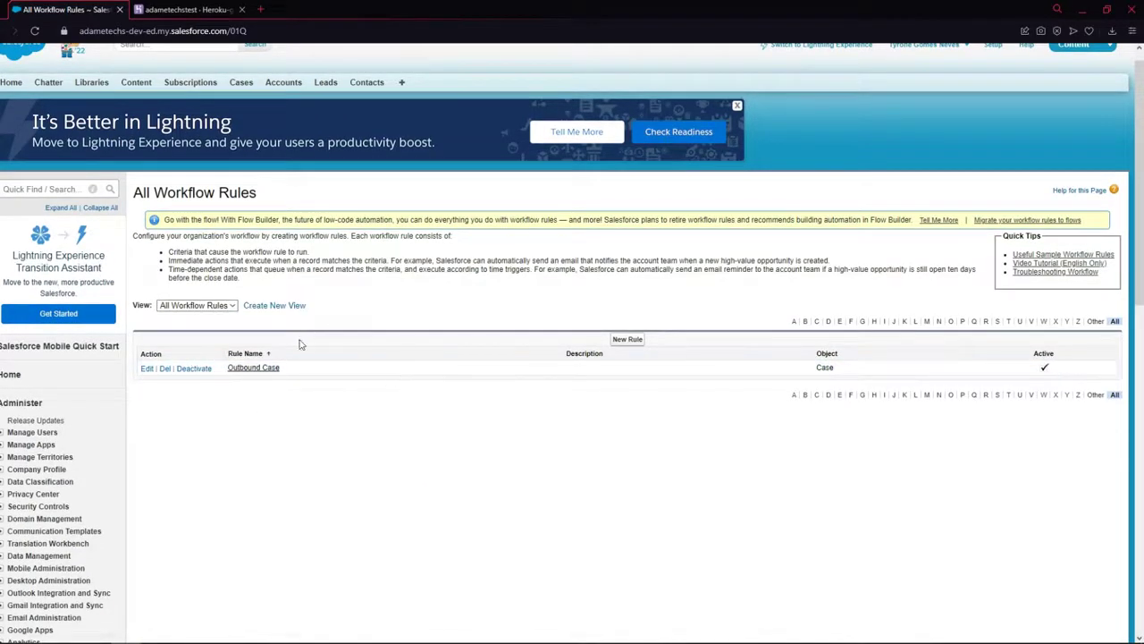
pyautogui.scroll(1, 362, 393)
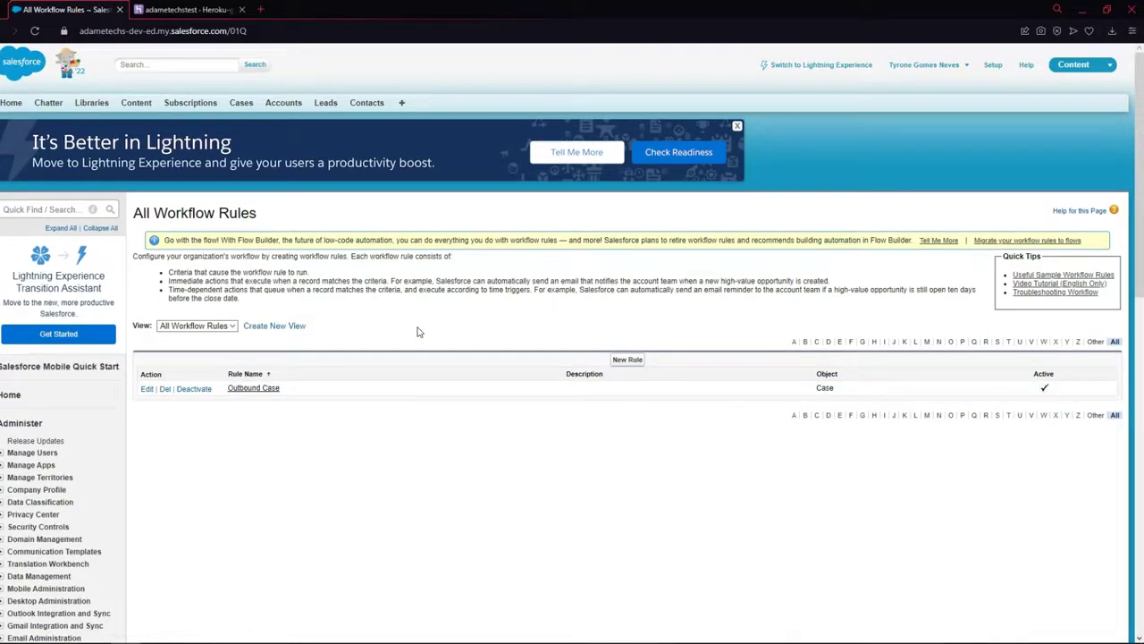
pyautogui.click(634, 360)
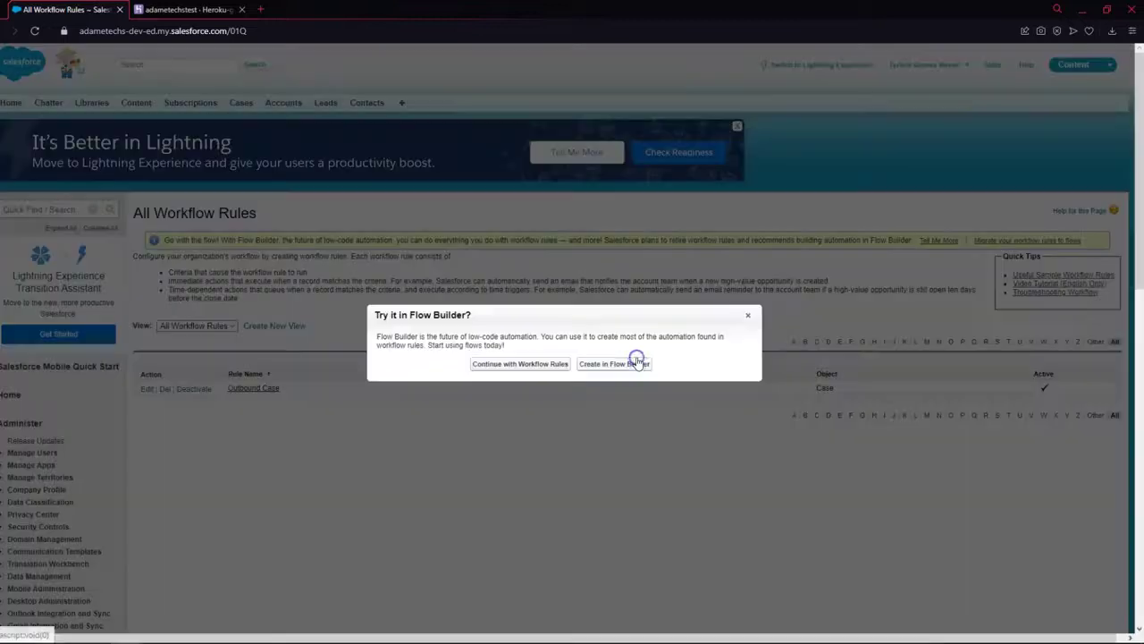
pyautogui.click(542, 362)
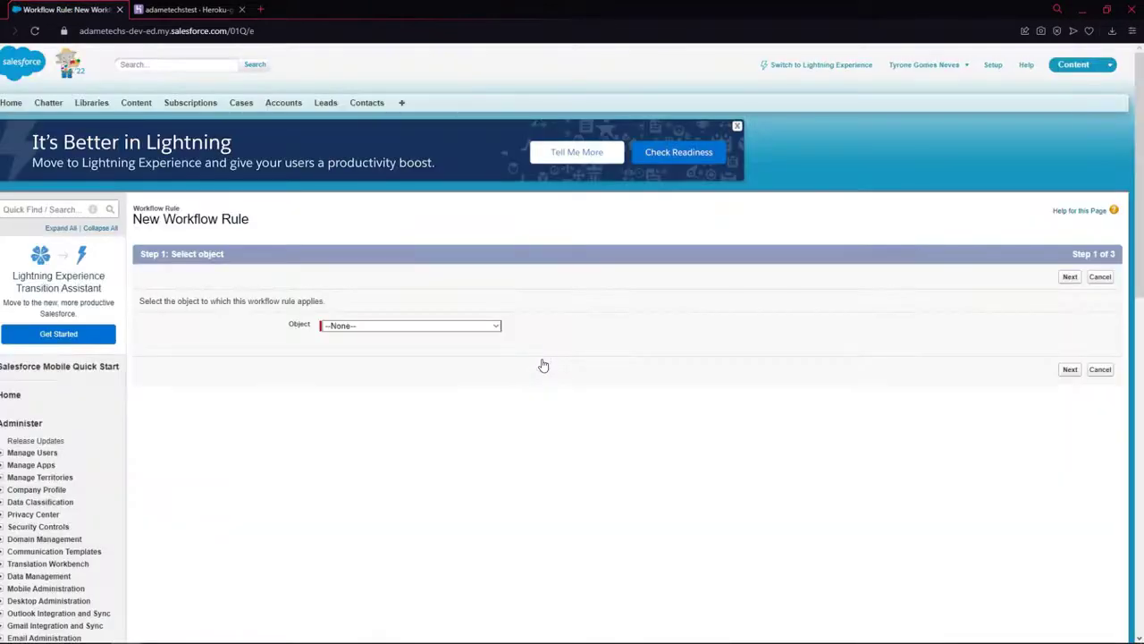
pyautogui.click(493, 325)
pyautogui.scroll(-4, 440, 389)
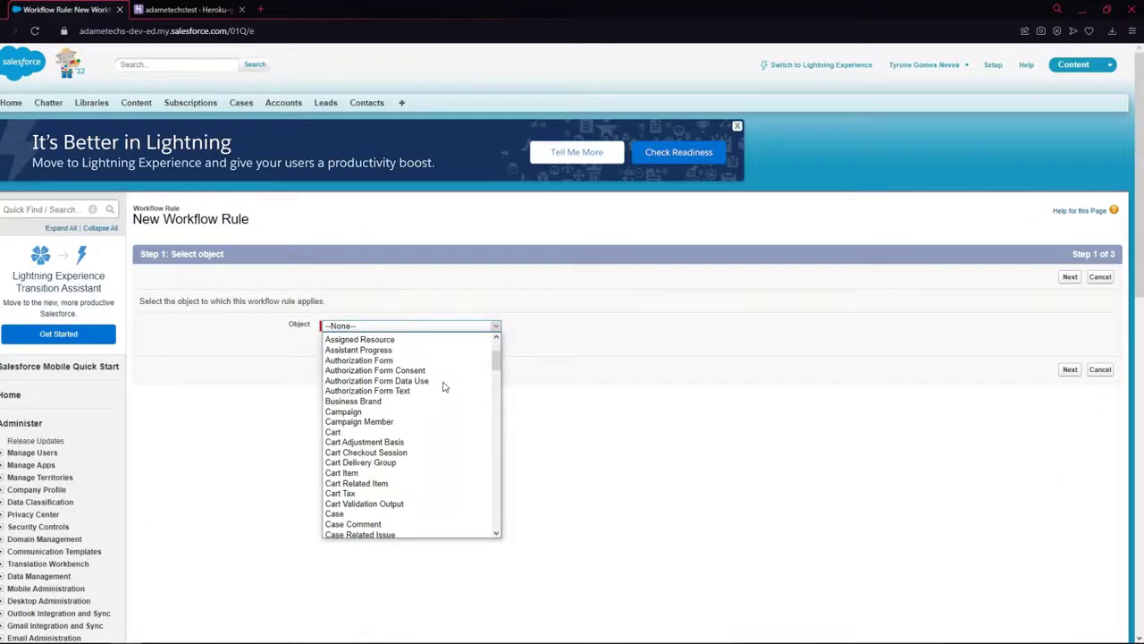
pyautogui.click(380, 461)
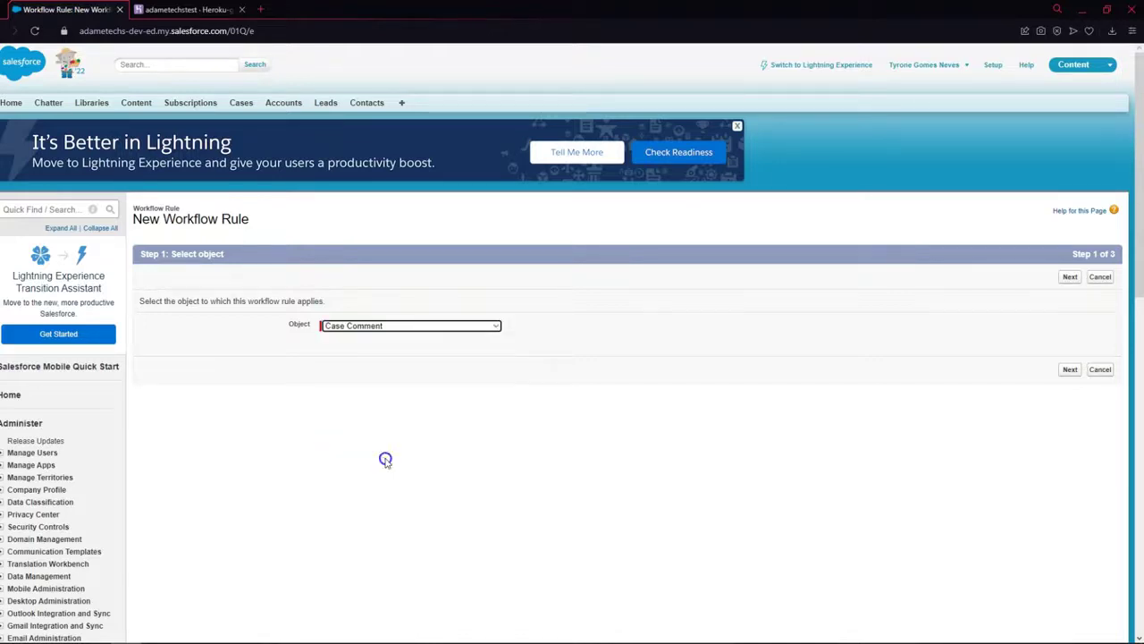
pyautogui.click(1069, 278)
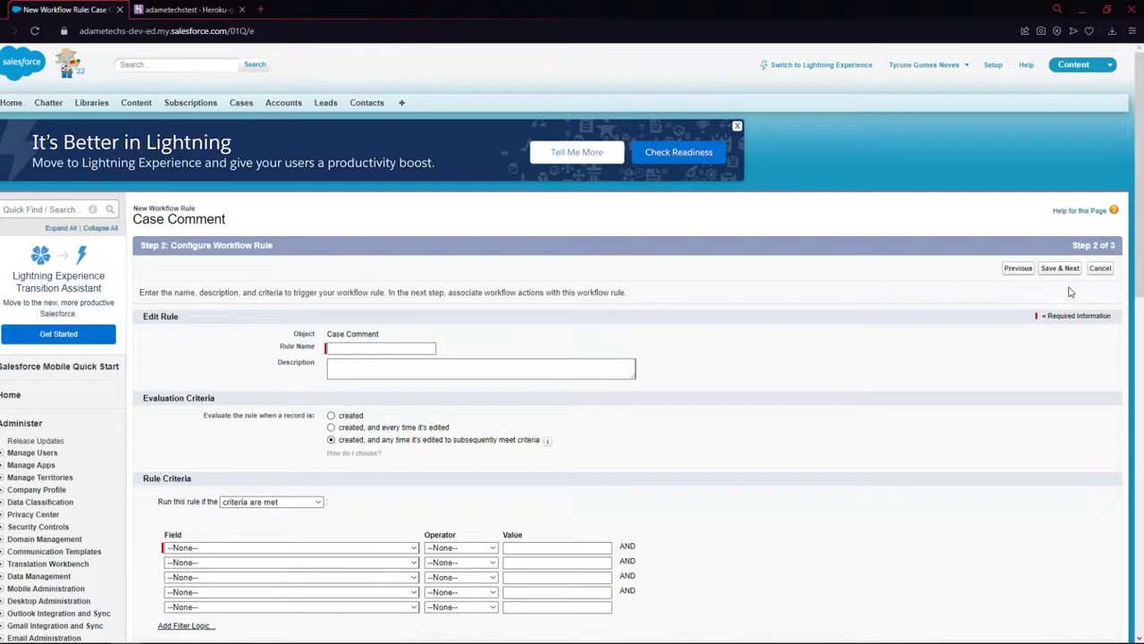
# Name the rule Outbound Case Comment, evaluate it on creation and every edit with the formula TRUE, and save it.
pyautogui.click(411, 348)
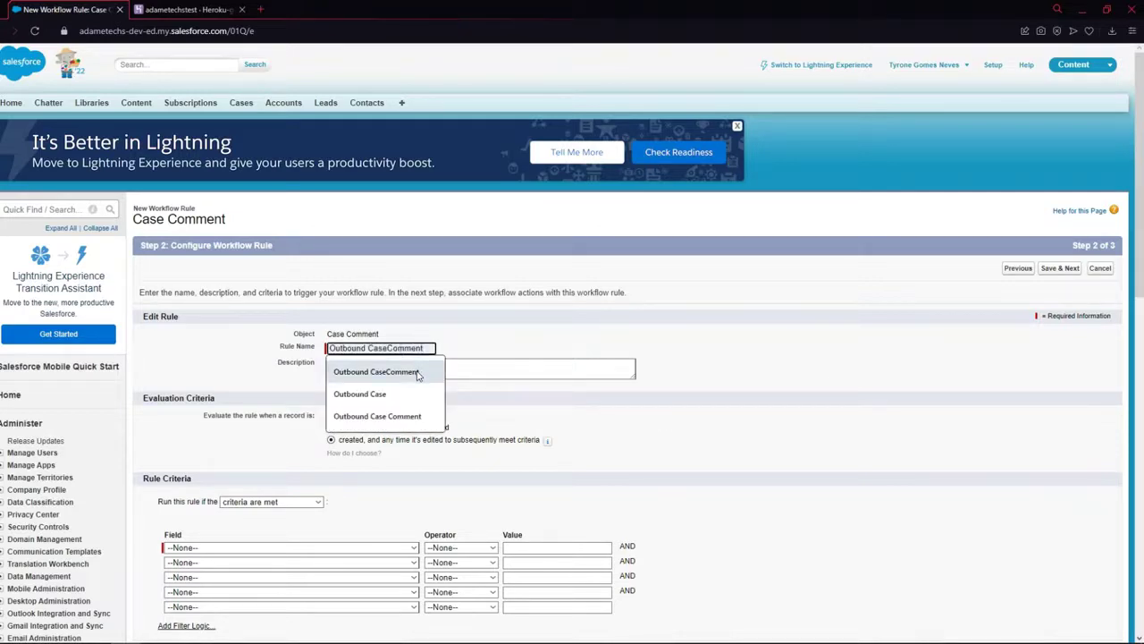
pyautogui.click(408, 415)
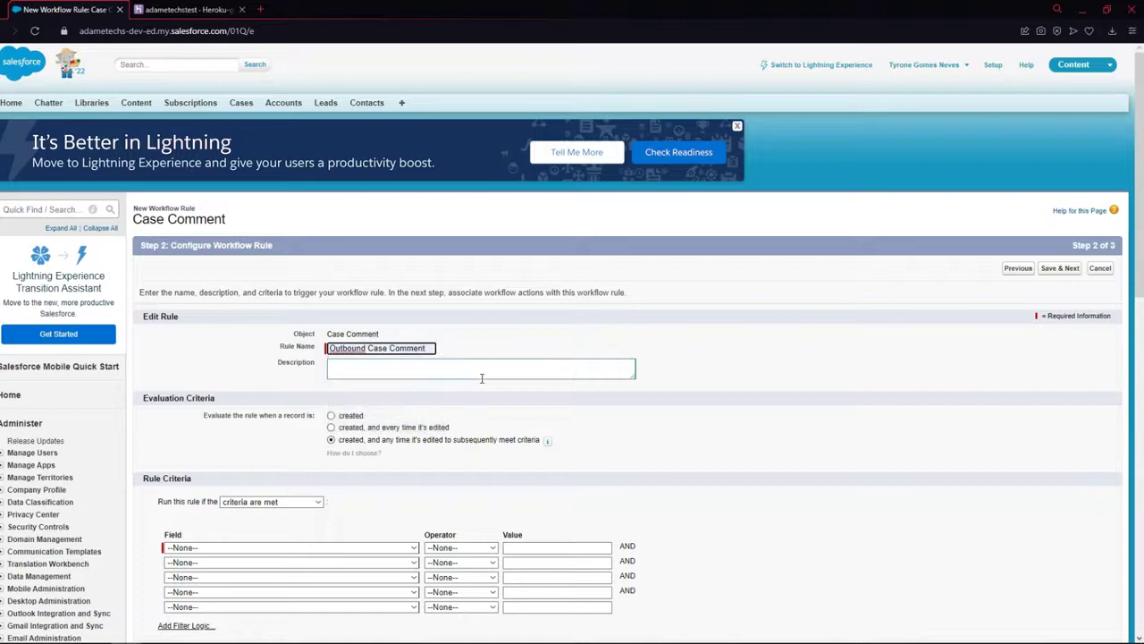
pyautogui.click(373, 428)
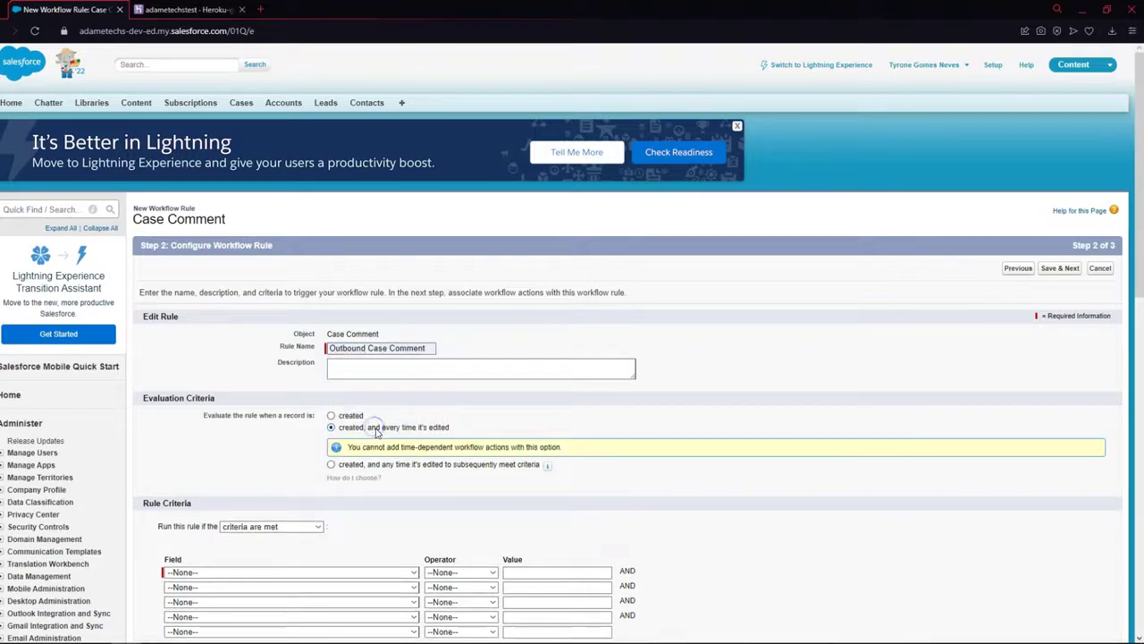
pyautogui.click(311, 527)
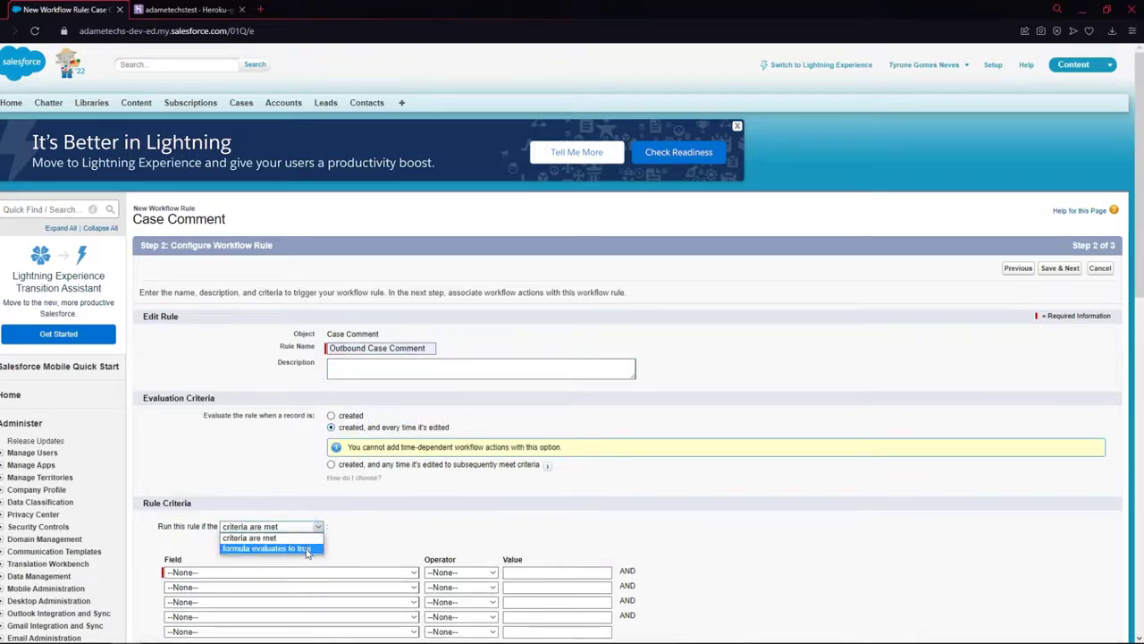
pyautogui.click(307, 549)
pyautogui.scroll(-3, 299, 536)
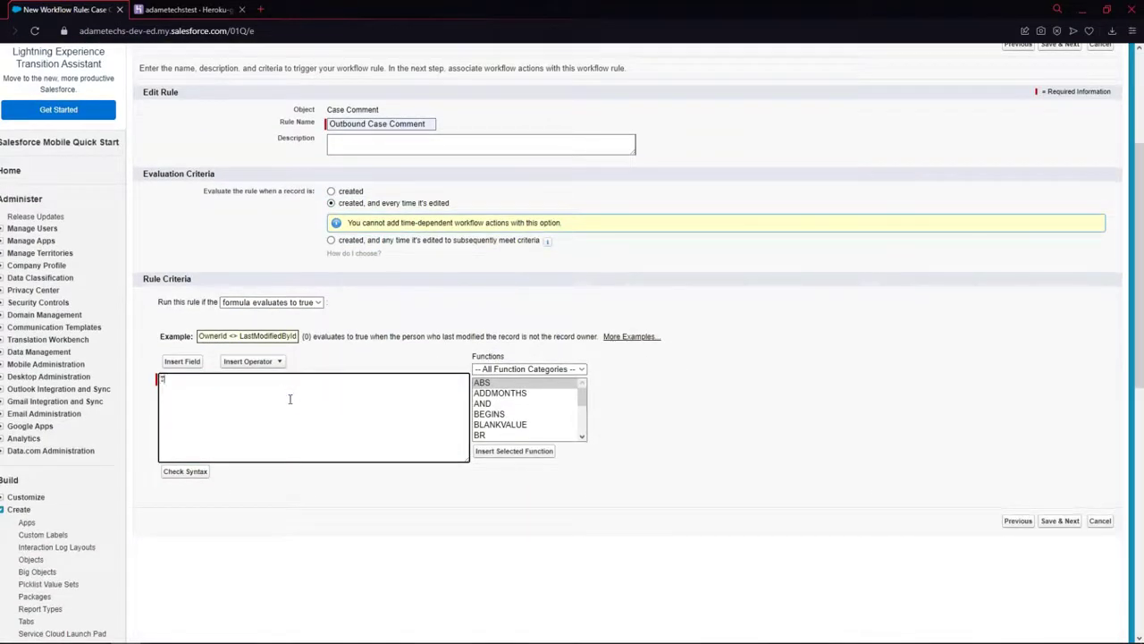
pyautogui.click(1071, 525)
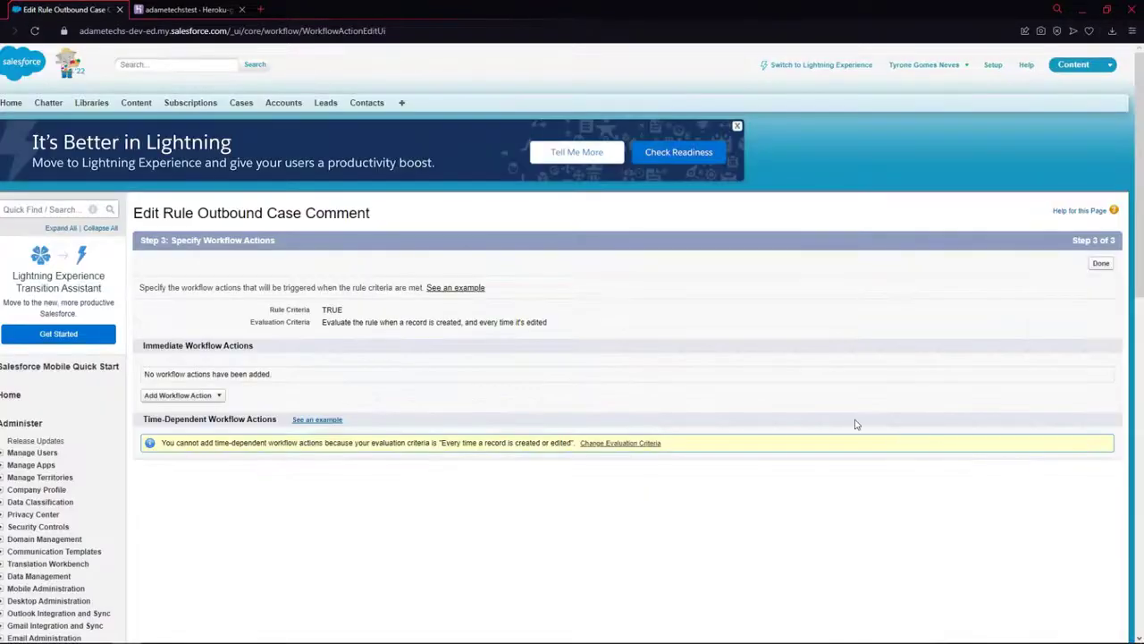
pyautogui.click(213, 400)
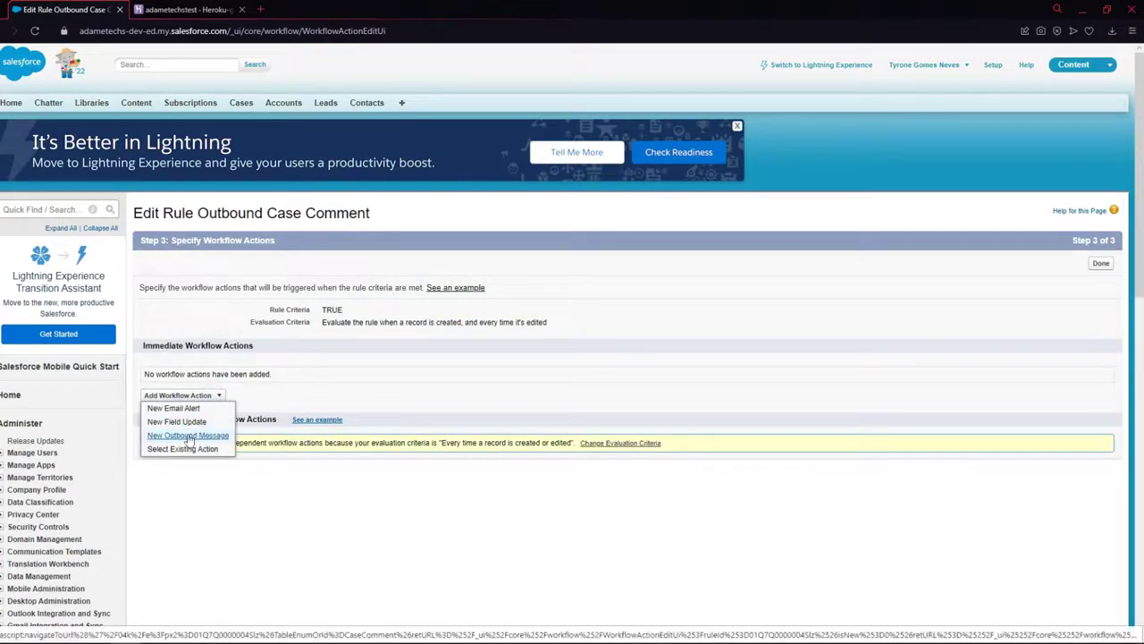
pyautogui.click(205, 436)
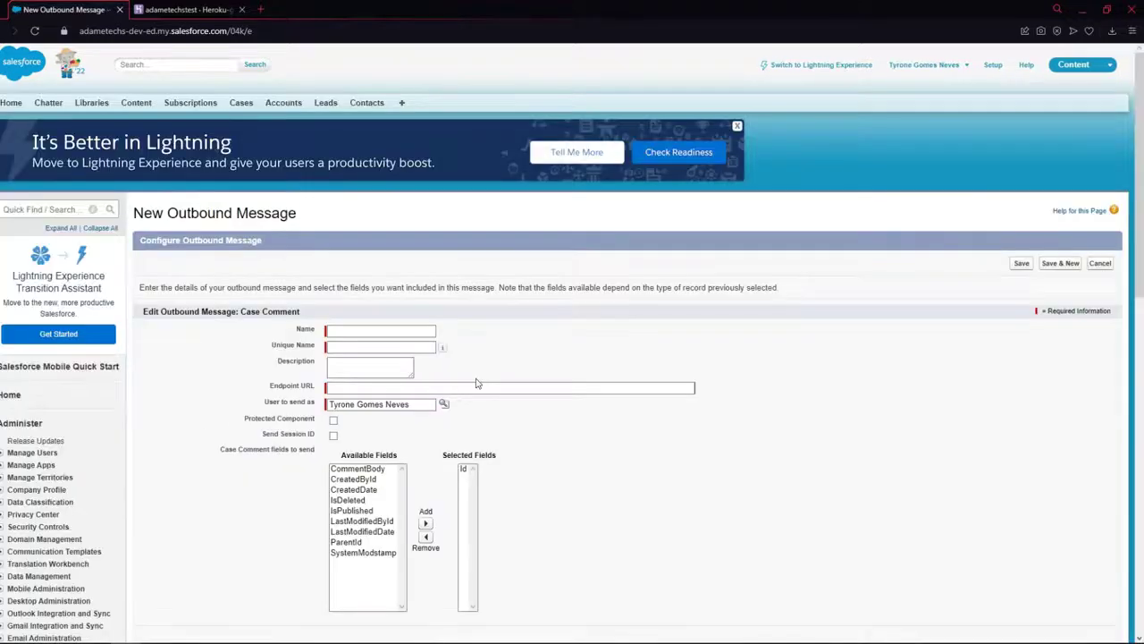
pyautogui.click(397, 331)
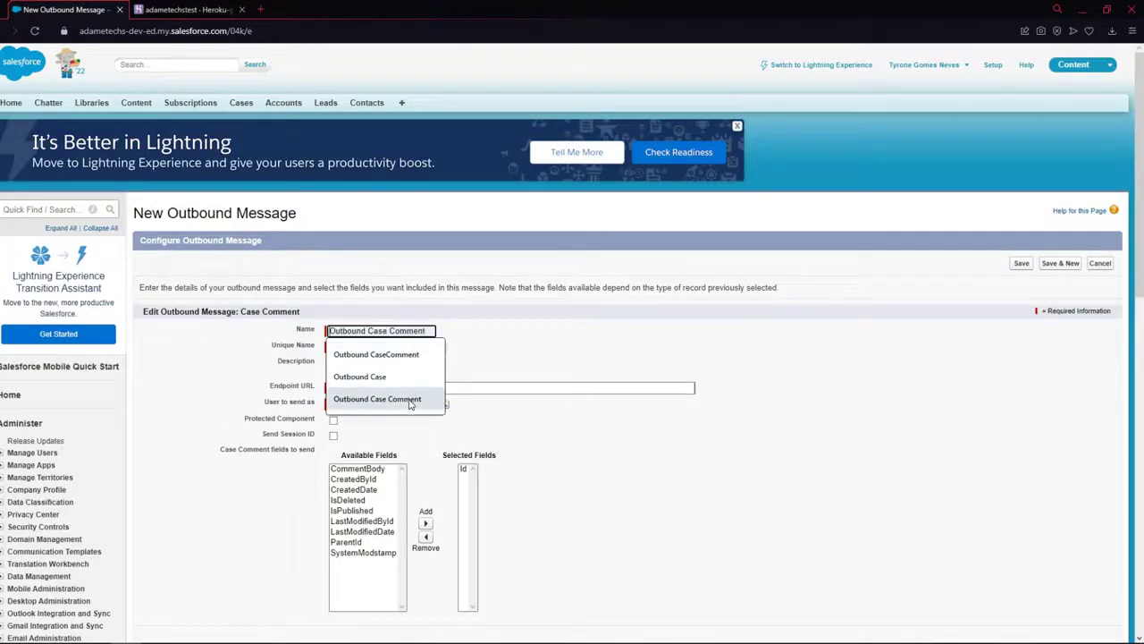
pyautogui.click(411, 399)
pyautogui.click(406, 348)
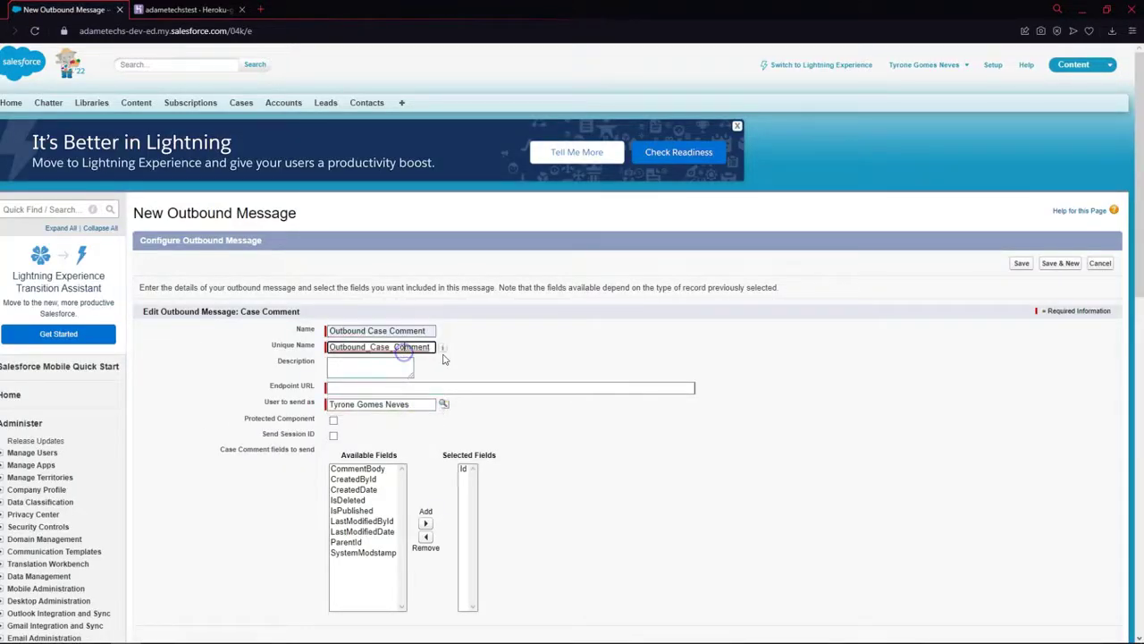
pyautogui.click(378, 386)
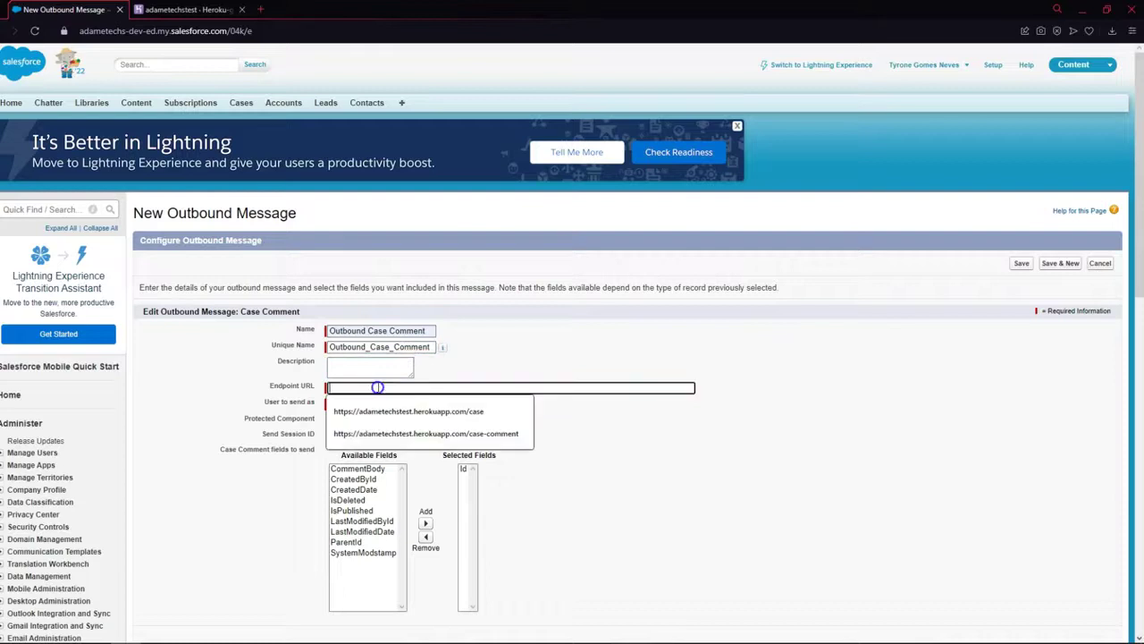
pyautogui.click(472, 435)
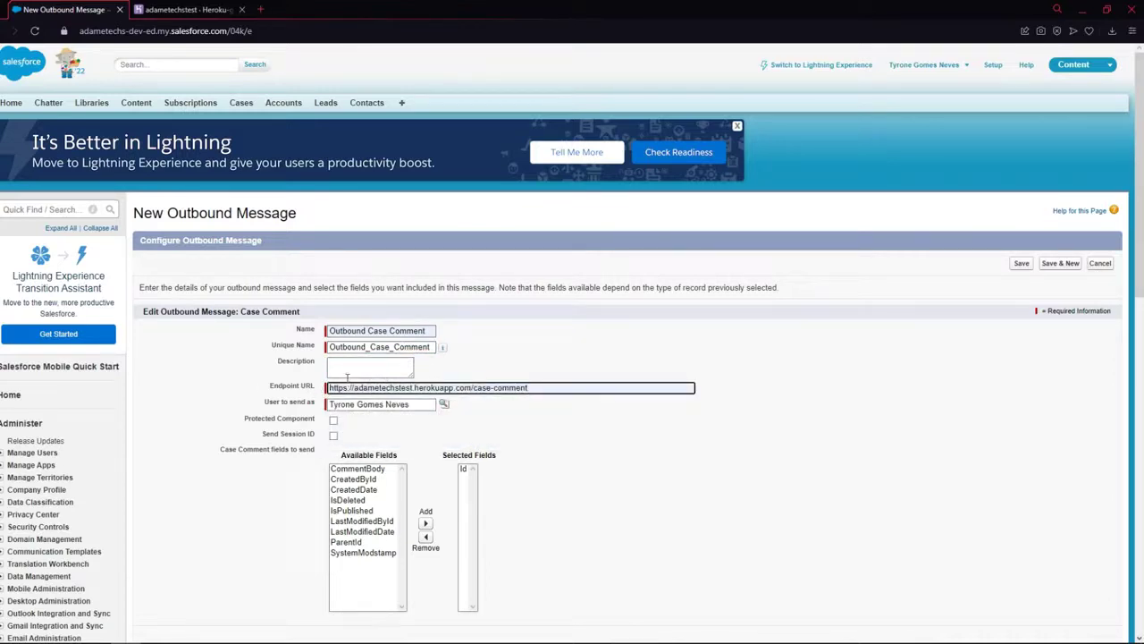
# Open the adametechstest app from Heroku to check its base URL, and return to the outbound message form.
pyautogui.click(219, 9)
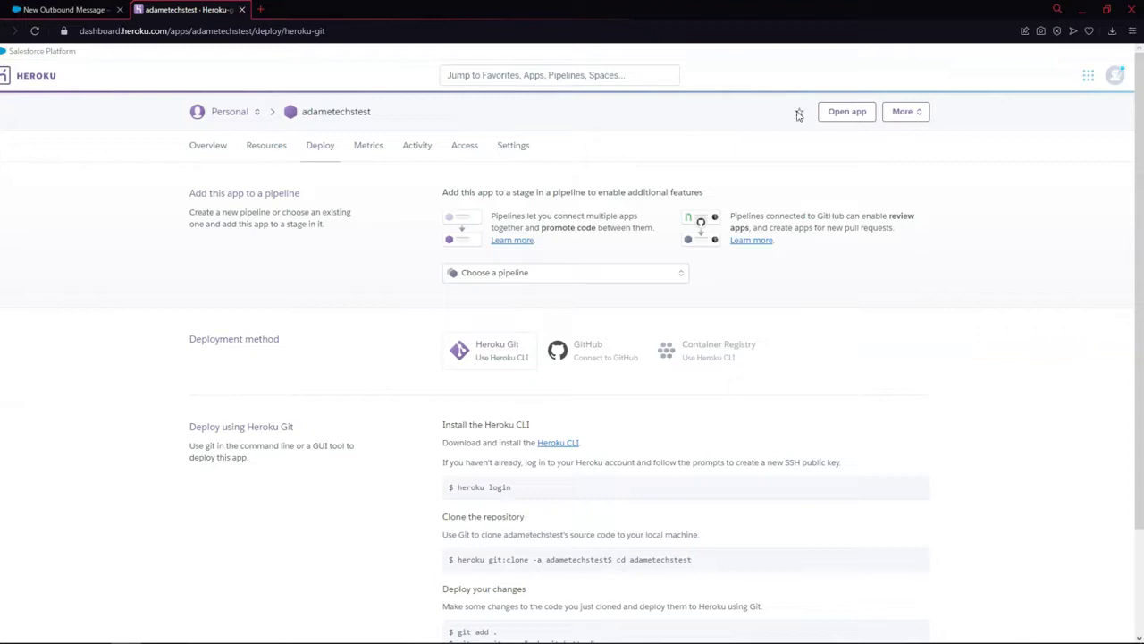
pyautogui.click(840, 111)
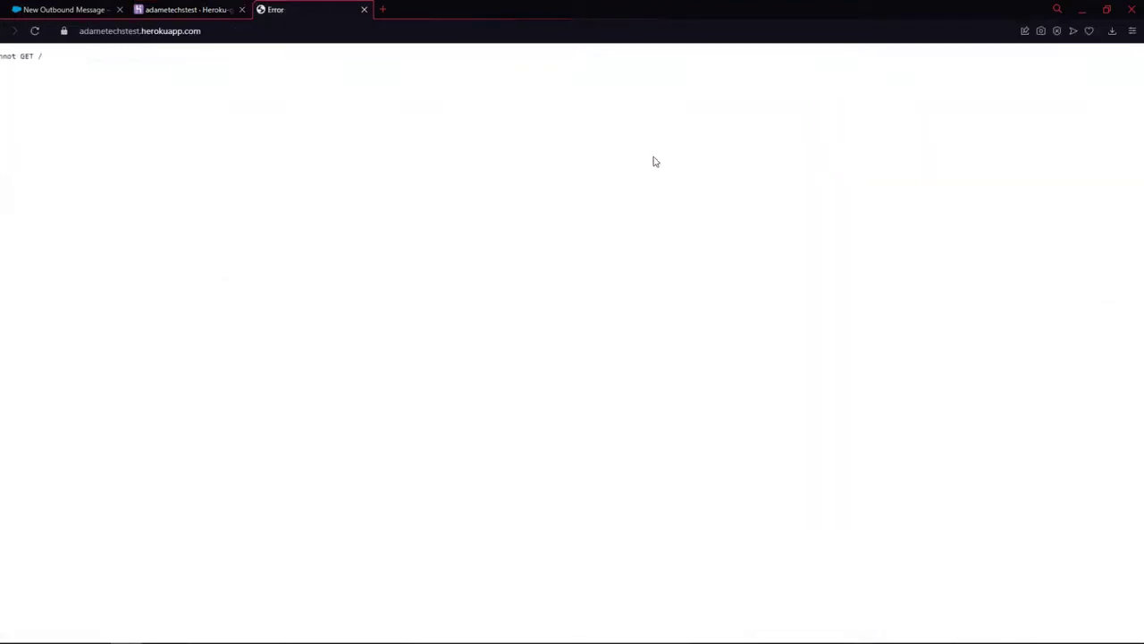
pyautogui.click(158, 33)
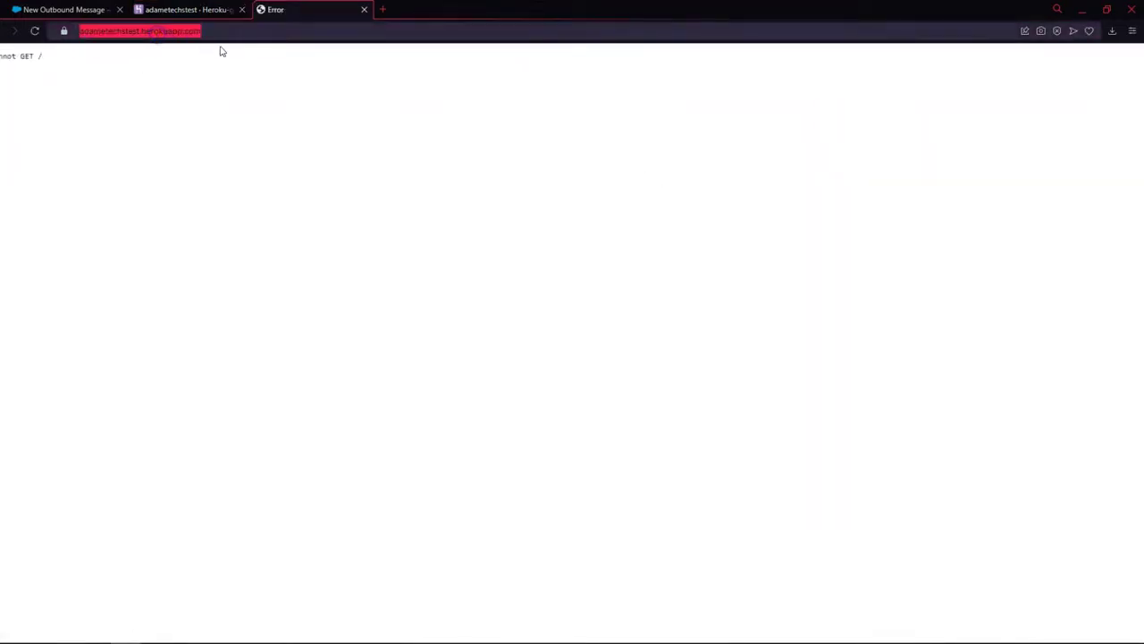
pyautogui.click(364, 9)
pyautogui.hotkey('ctrl', 'pageup')
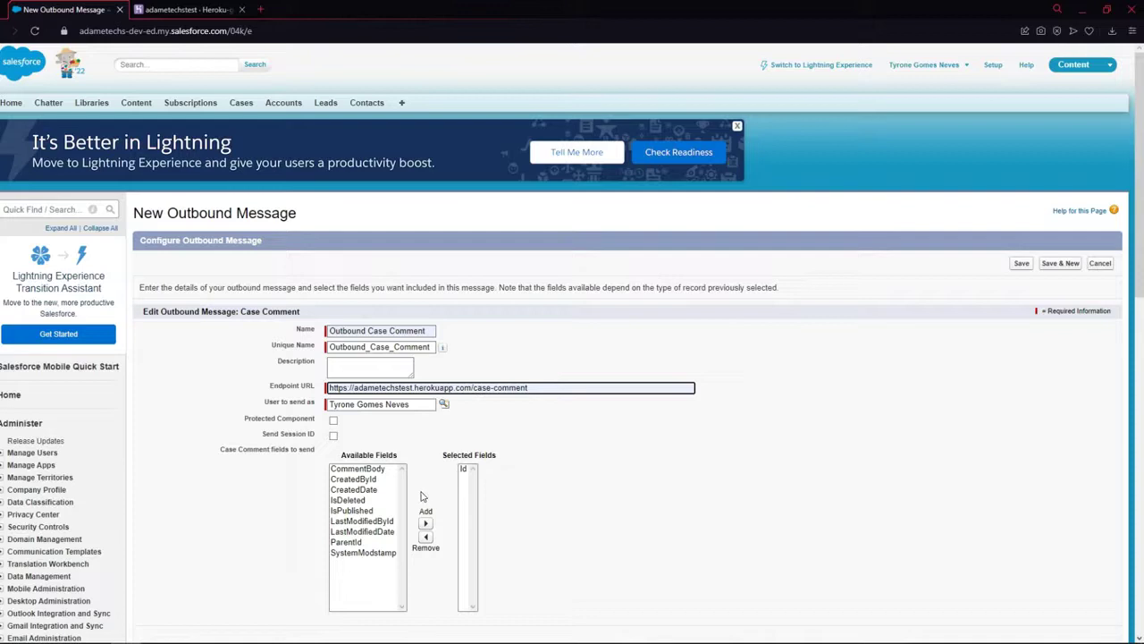
# Add all available Case Comment fields, from CommentBody to SystemModstamp, to the outbound message and save it.
pyautogui.moveTo(380, 469); pyautogui.dragTo(387, 553)
pyautogui.click(425, 523)
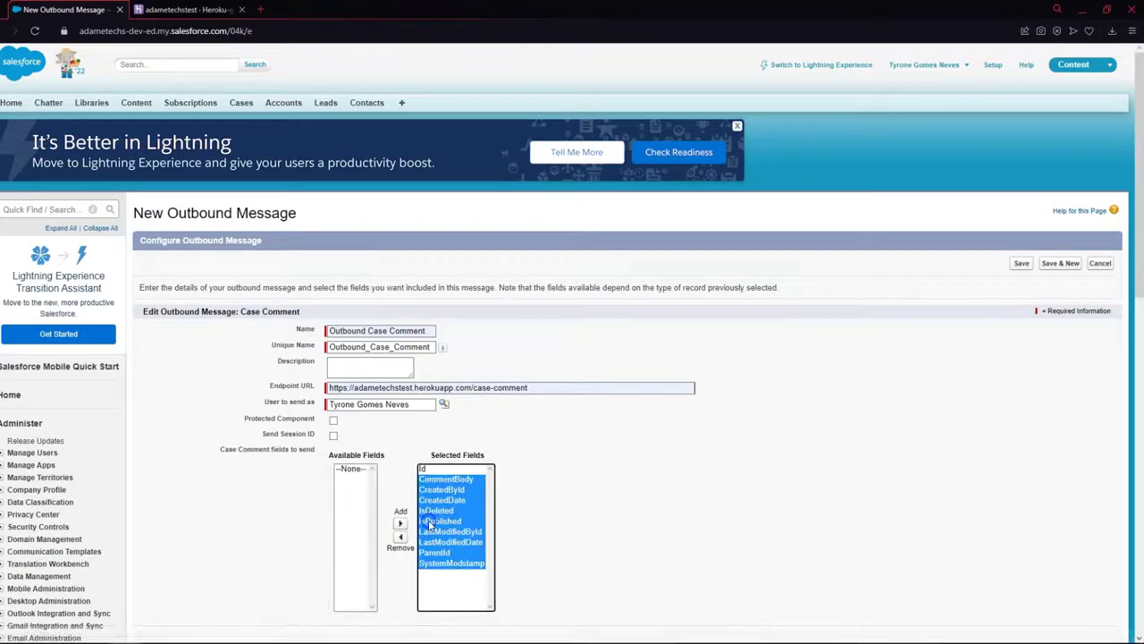
pyautogui.scroll(-4, 654, 509)
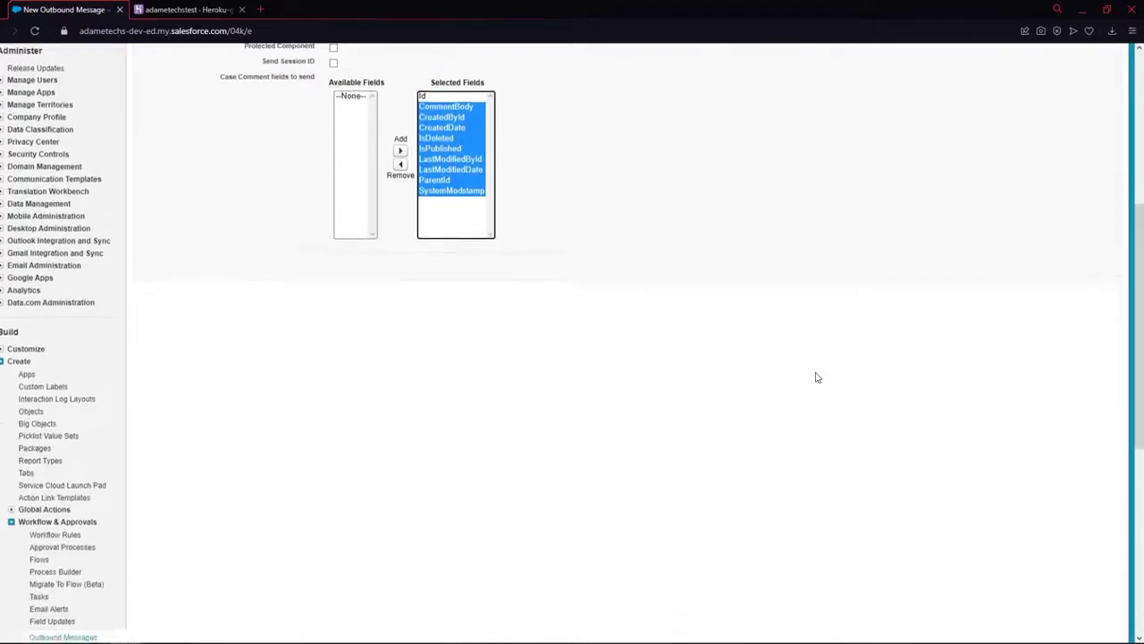
pyautogui.scroll(4, 817, 377)
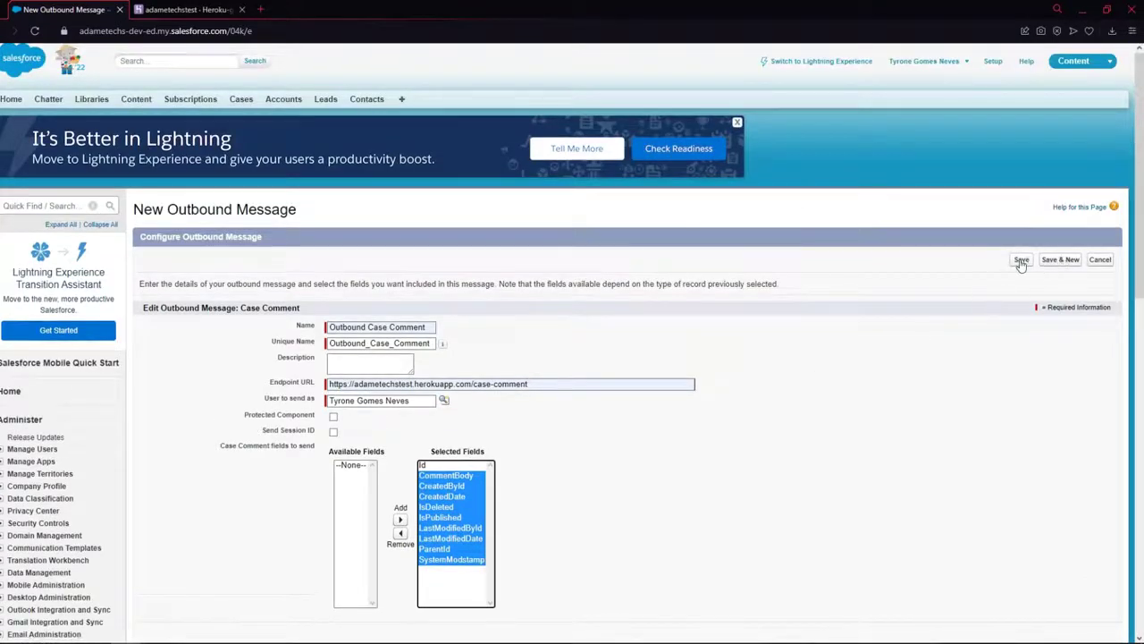
pyautogui.click(1020, 260)
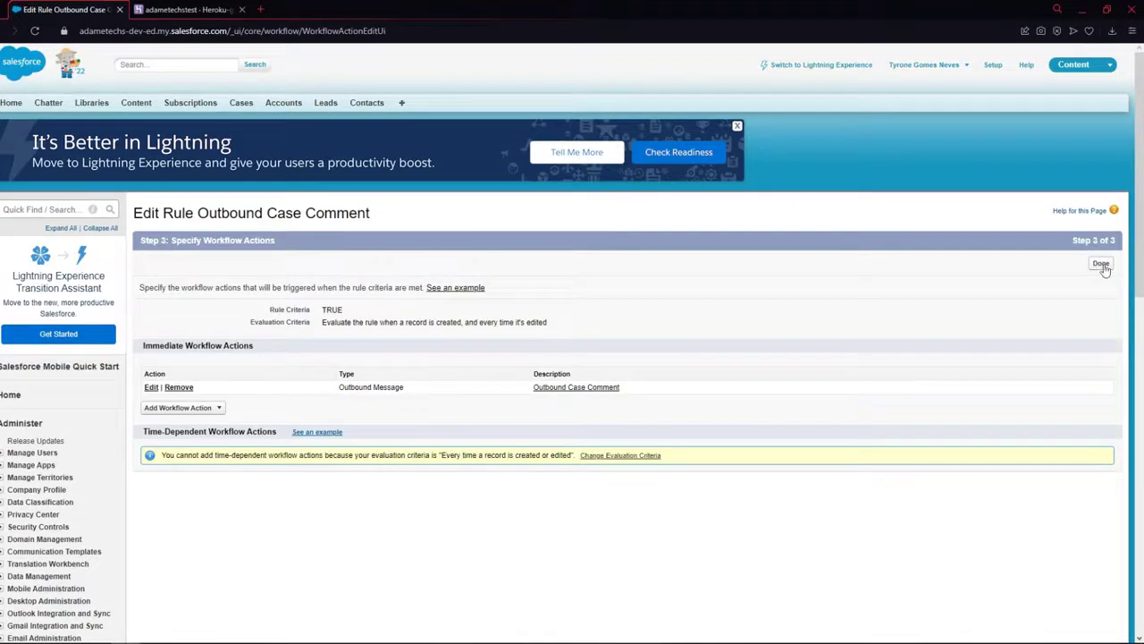
# Finish specifying the workflow actions and activate the Outbound Case Comment rule.
pyautogui.click(1103, 265)
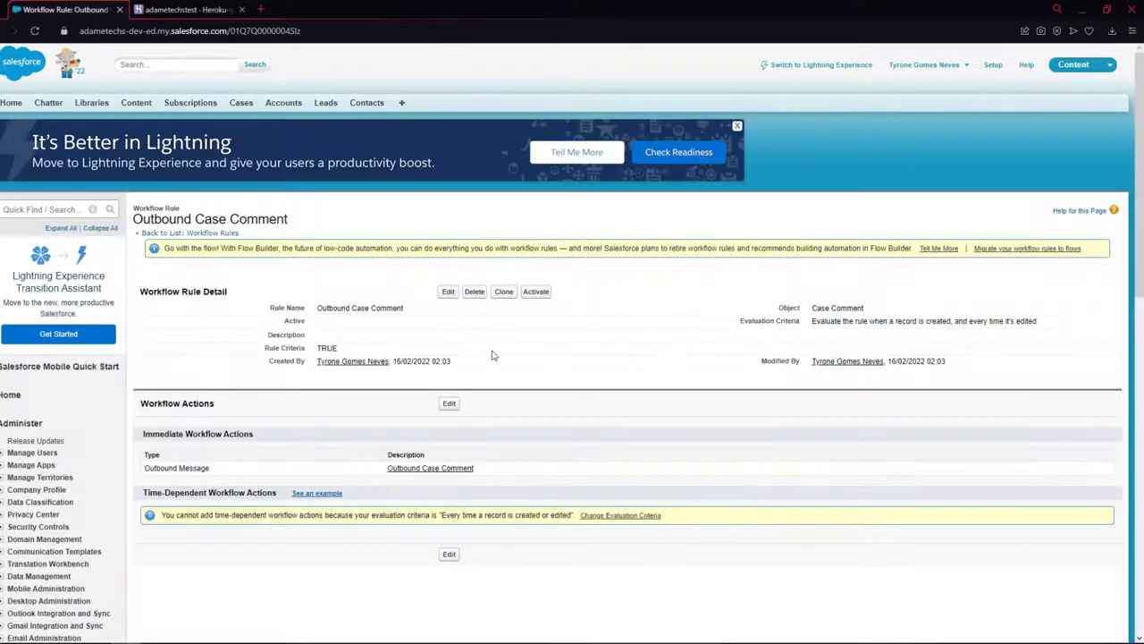
pyautogui.click(539, 294)
pyautogui.scroll(-1, 540, 299)
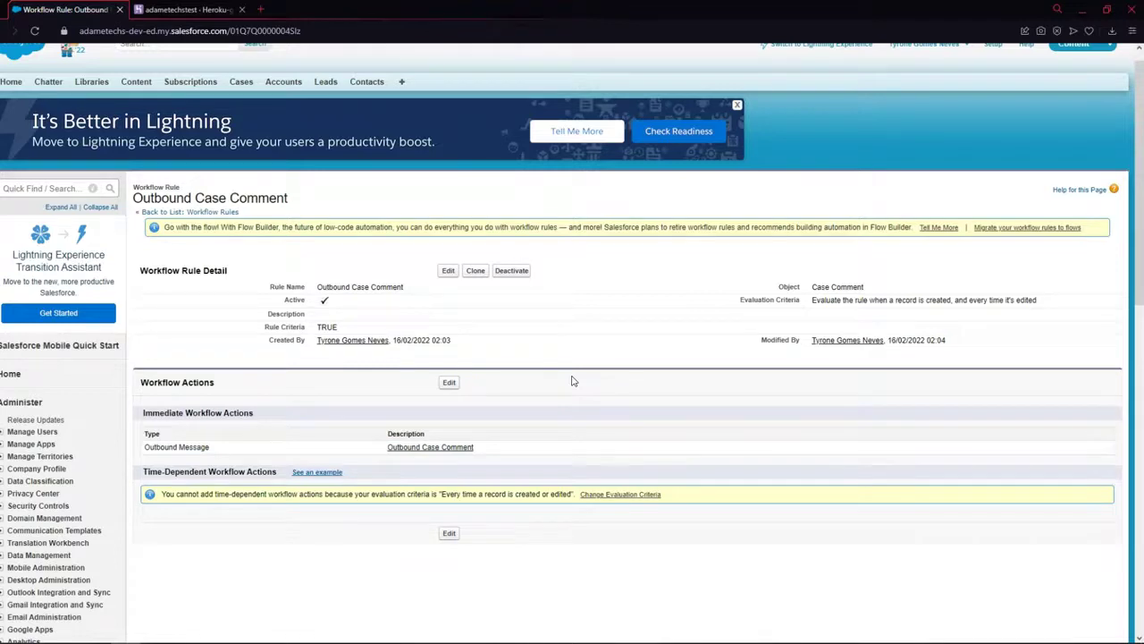
pyautogui.scroll(1, 339, 253)
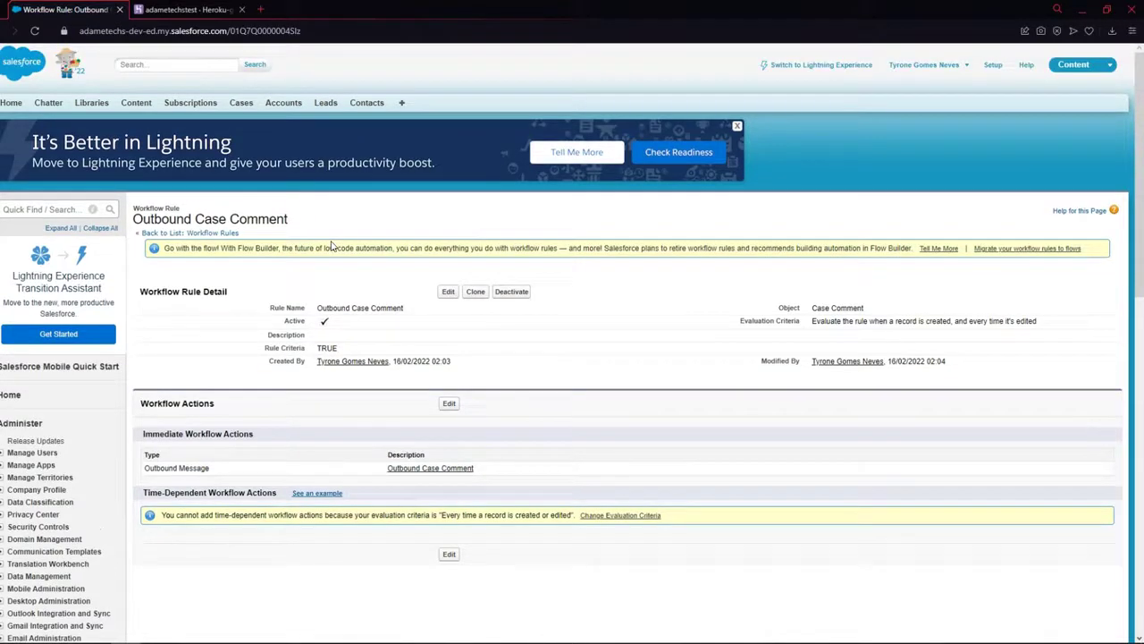
# Create and save a new case with priority High and case origin Phone.
pyautogui.click(239, 104)
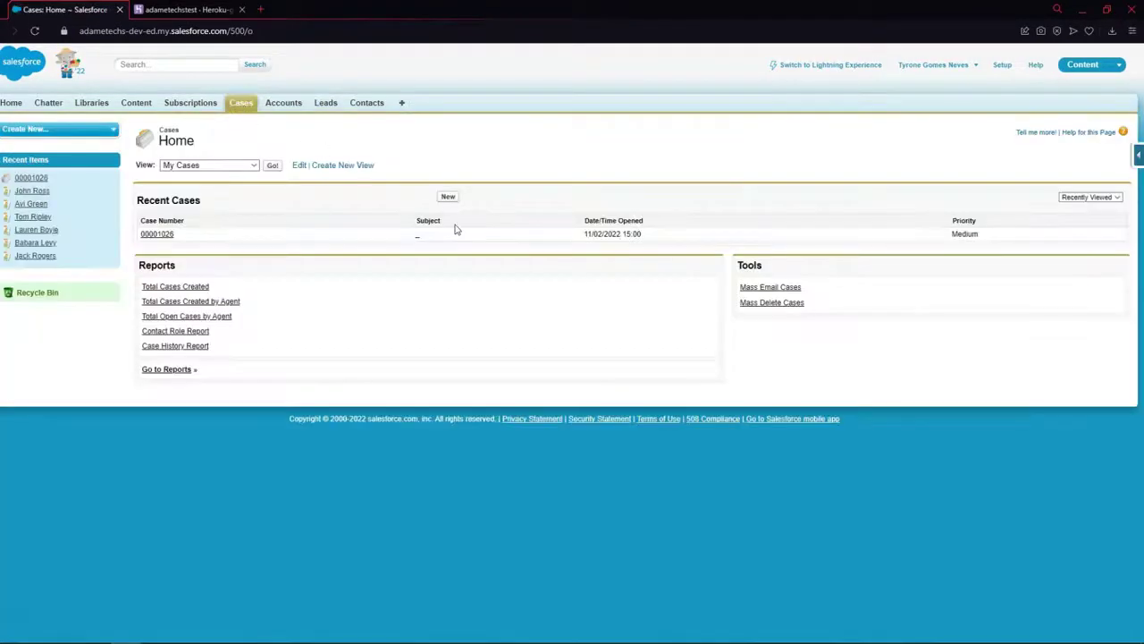
pyautogui.click(448, 197)
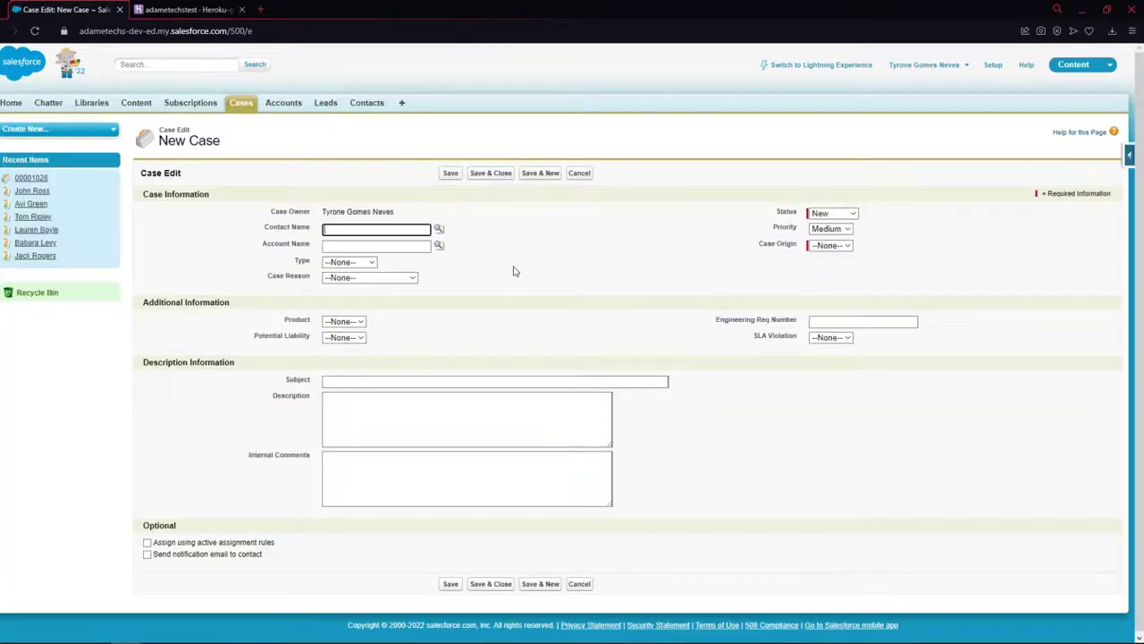
pyautogui.click(848, 229)
pyautogui.click(840, 250)
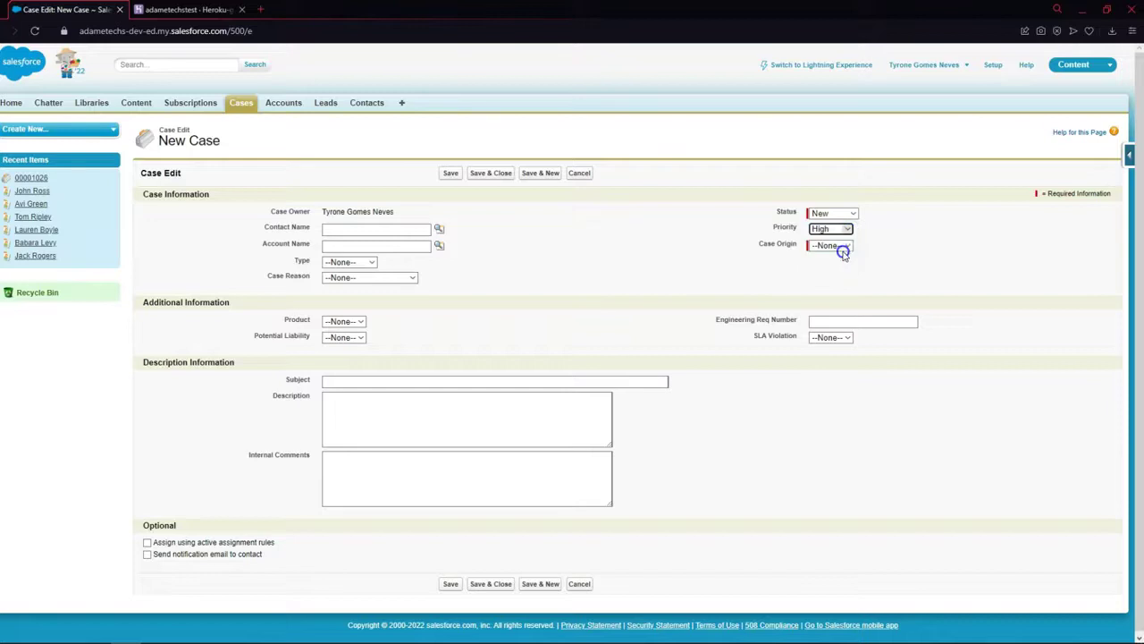
pyautogui.click(844, 245)
pyautogui.click(841, 266)
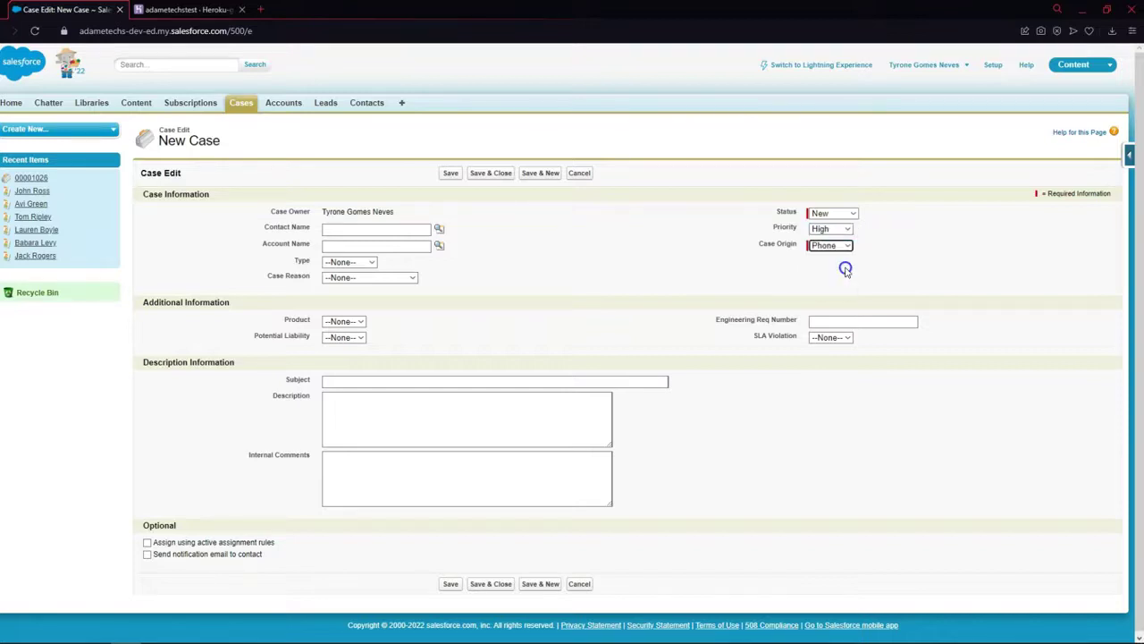
pyautogui.click(450, 178)
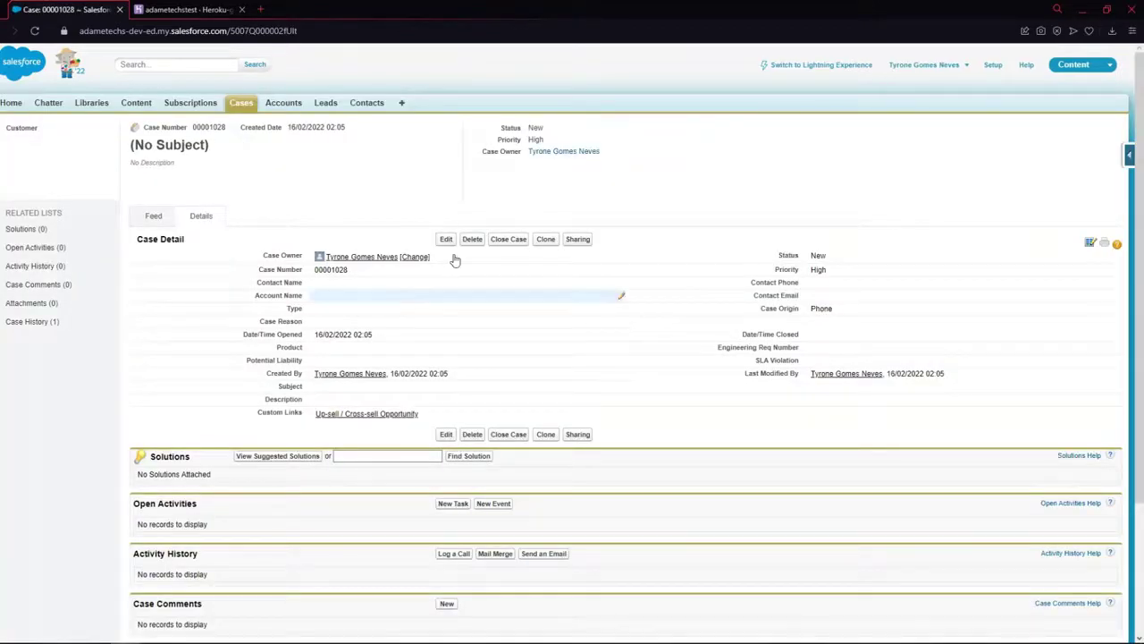
# Start a new comment on the case with the text "Ceci est un commentaire de test".
pyautogui.scroll(-2, 452, 258)
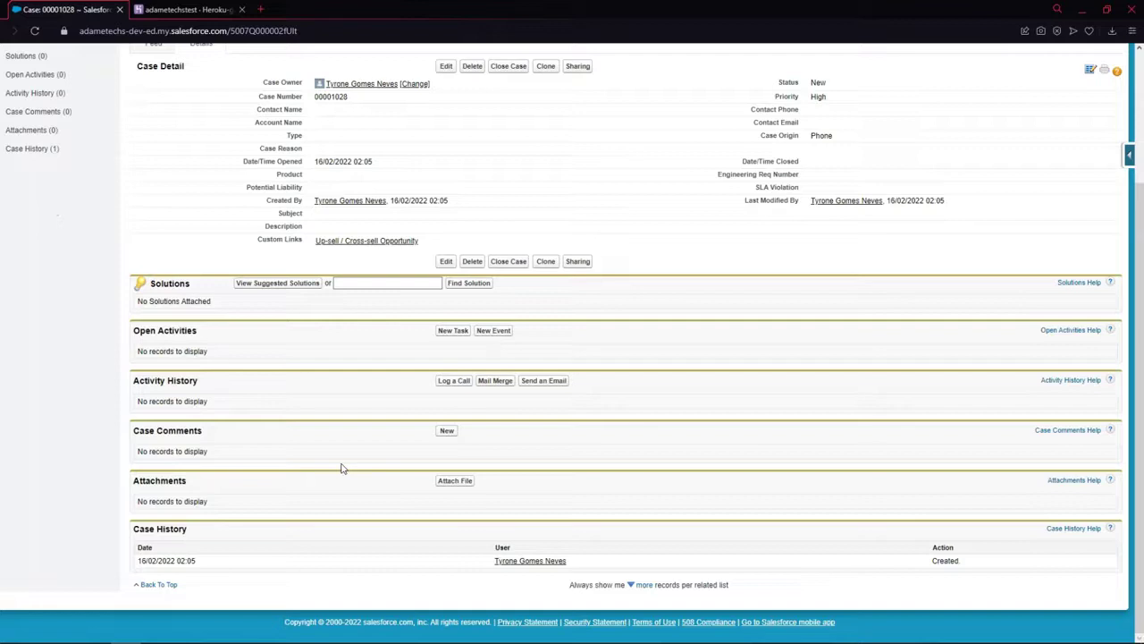
pyautogui.click(447, 431)
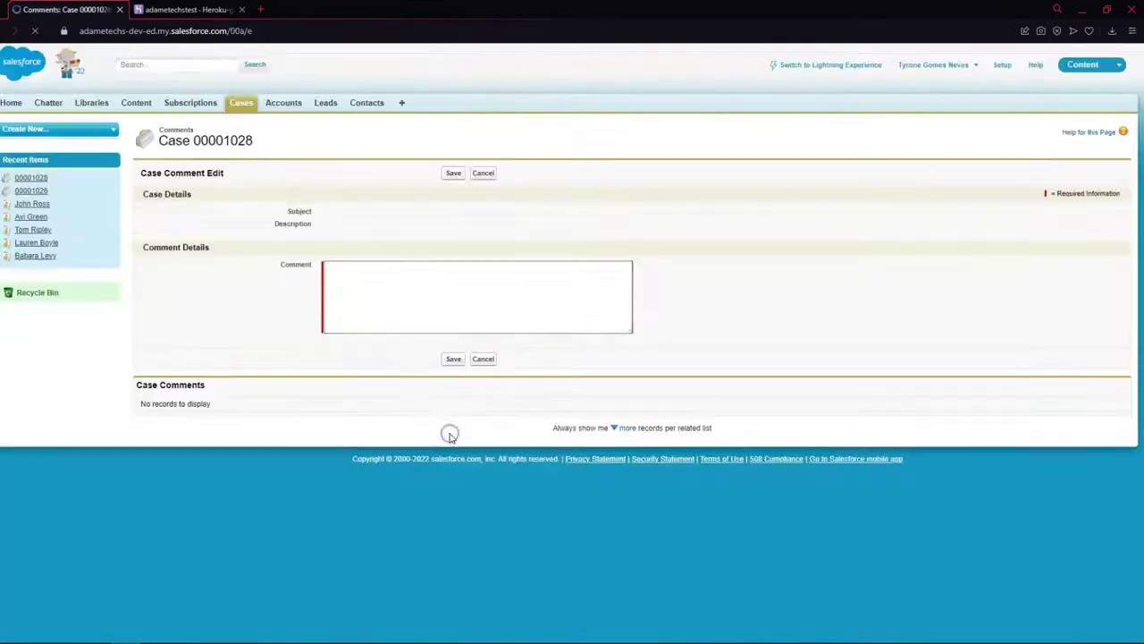
pyautogui.click(425, 272)
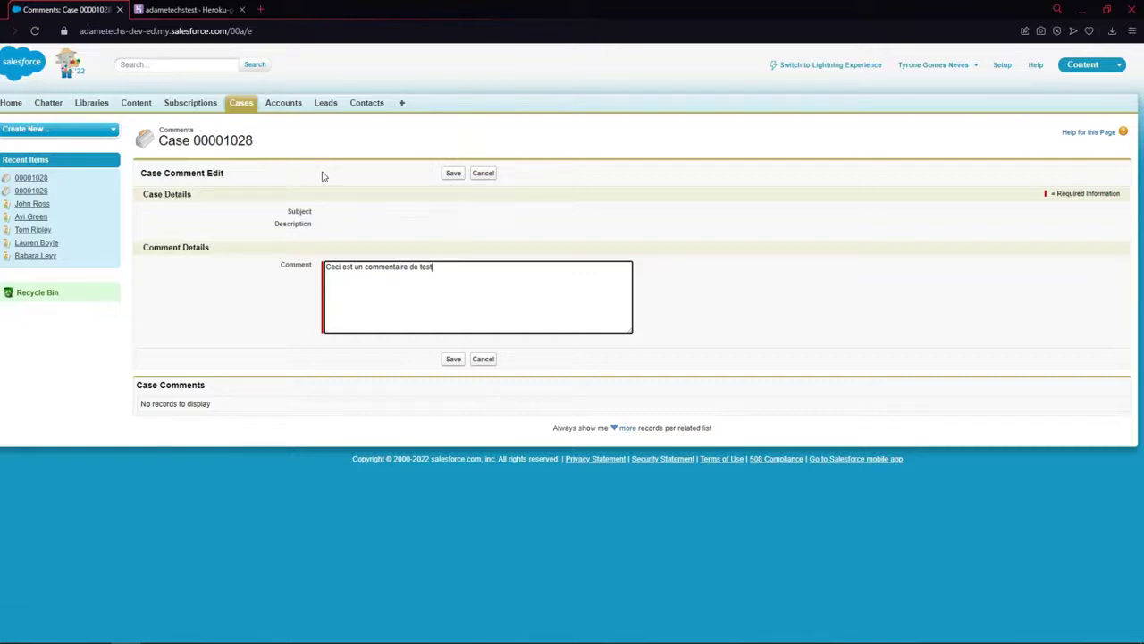
# Open the adametechstest application logs in Heroku, and return to Salesforce to save the case comment.
pyautogui.click(183, 10)
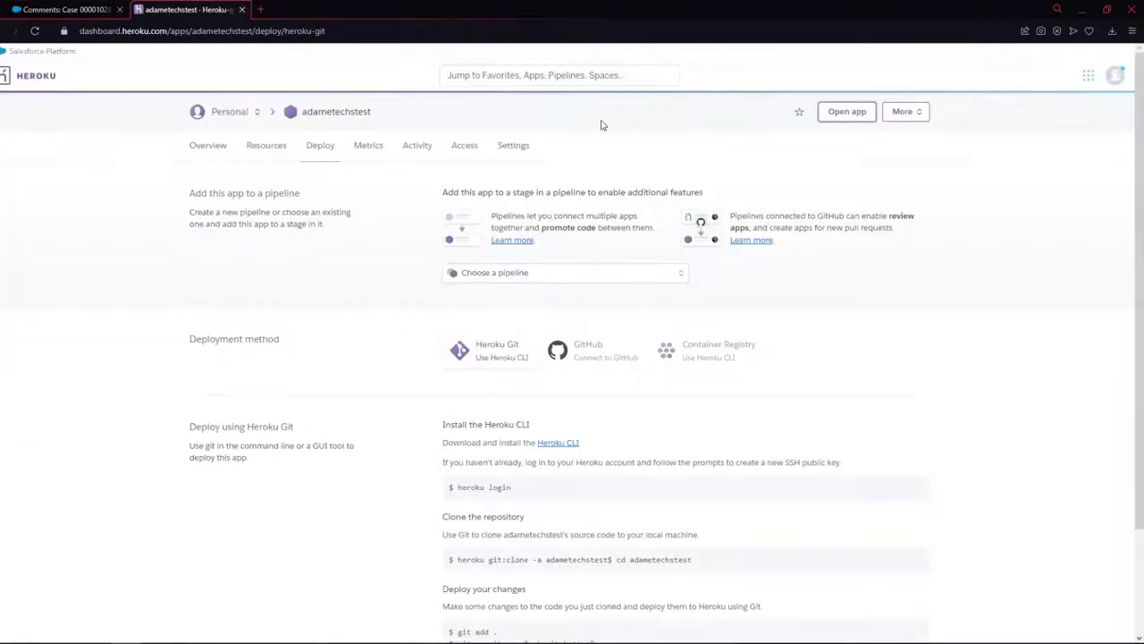
pyautogui.click(902, 119)
pyautogui.click(902, 138)
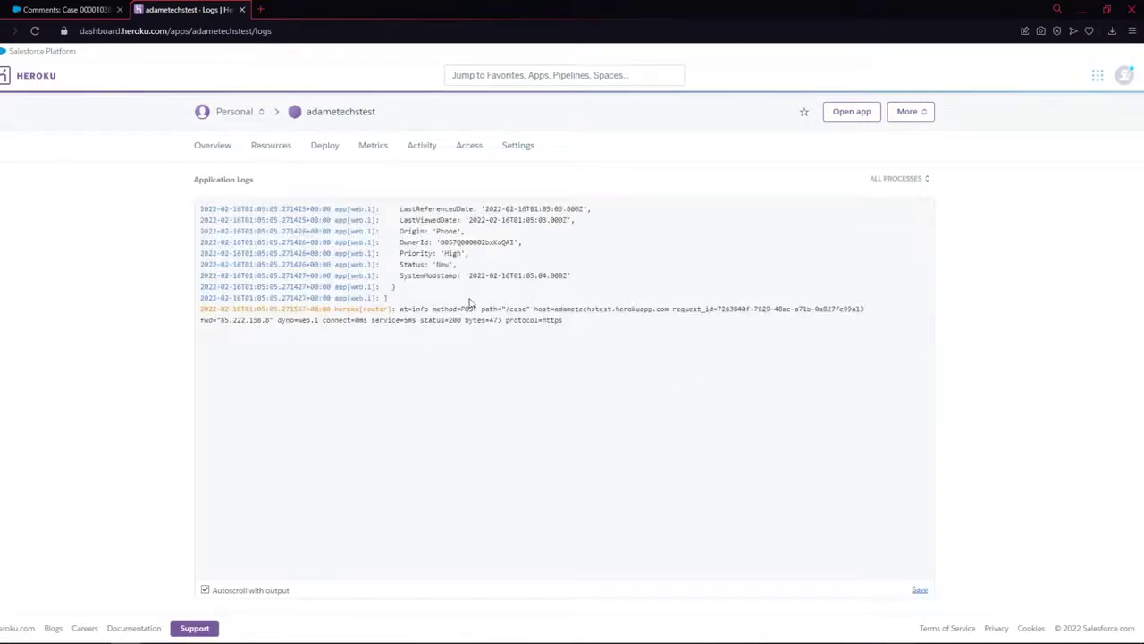
pyautogui.click(63, 9)
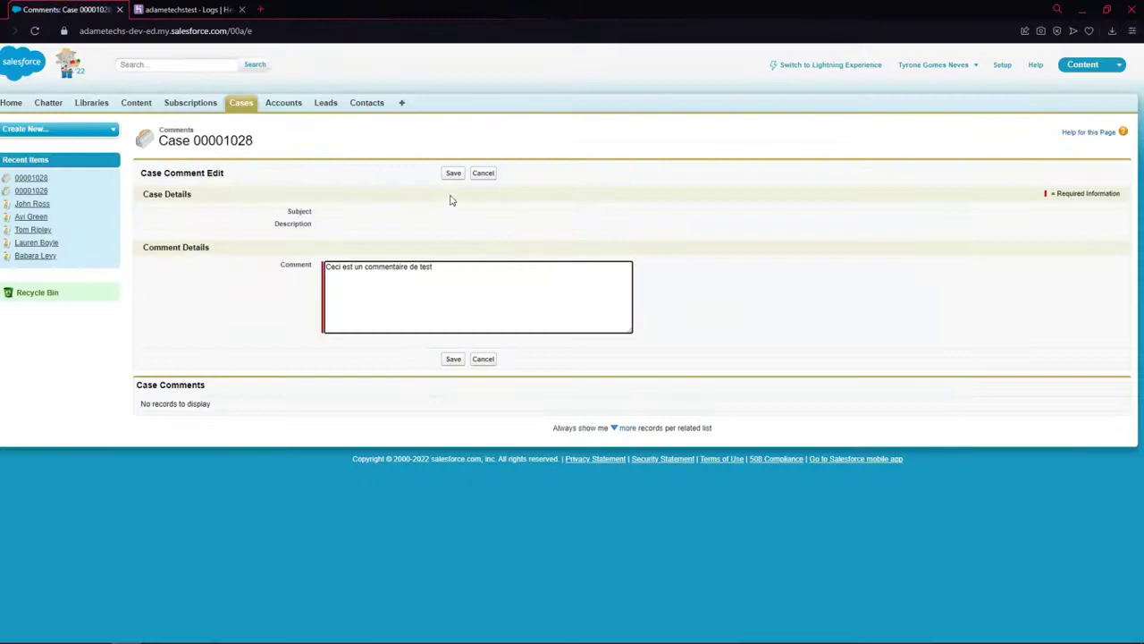
pyautogui.click(452, 176)
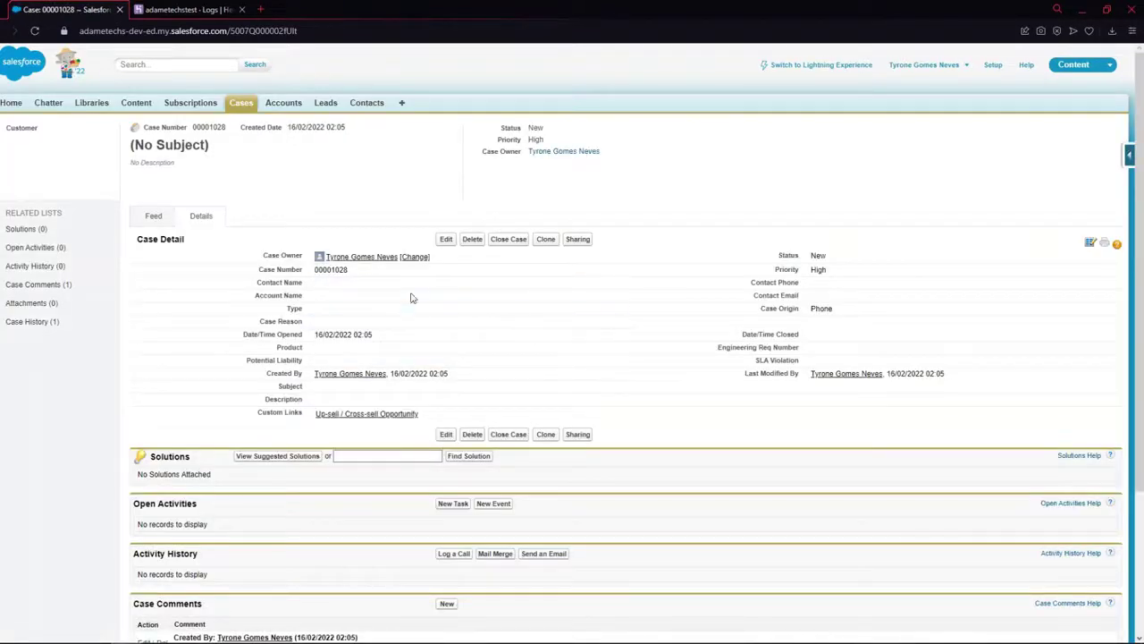
# Switch to the Heroku logs and examine the CommentBody and CreatedDate values of the case-comment message.
pyautogui.click(180, 12)
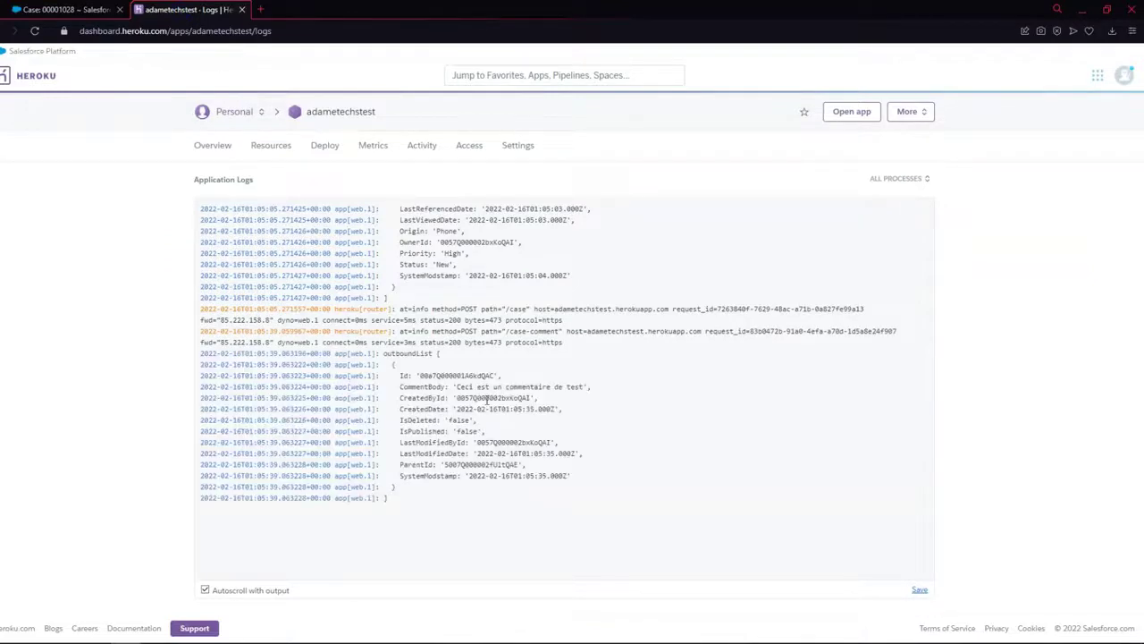
pyautogui.moveTo(457, 387); pyautogui.dragTo(582, 387)
pyautogui.click(582, 389)
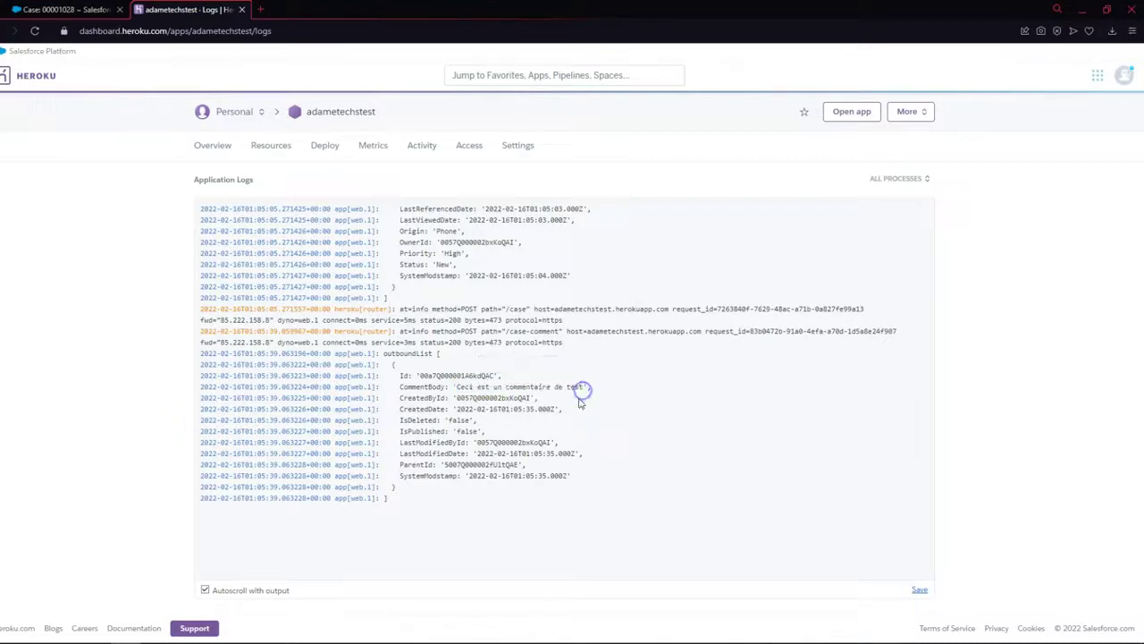
pyautogui.moveTo(459, 410); pyautogui.dragTo(540, 408)
pyautogui.click(541, 409)
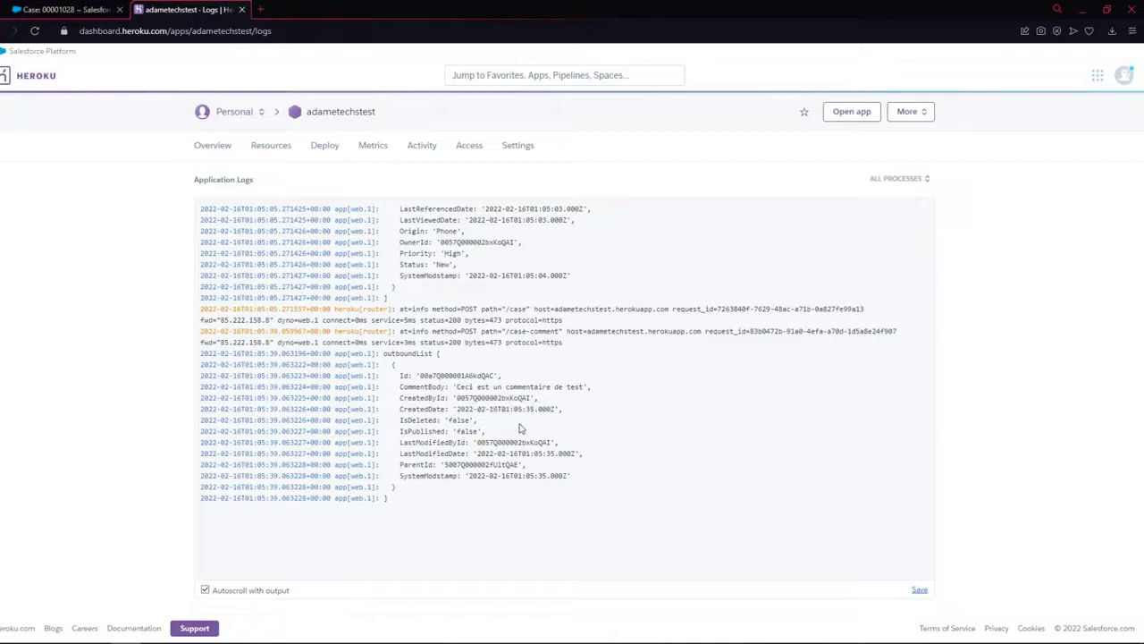